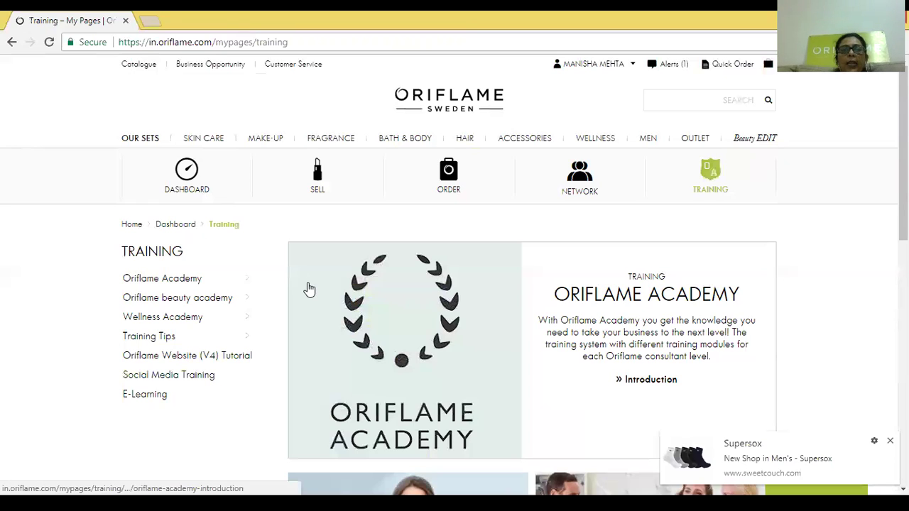
Go to the Order section, then open the Down line Orders page with its Create Order form.
mouse_move(628, 70)
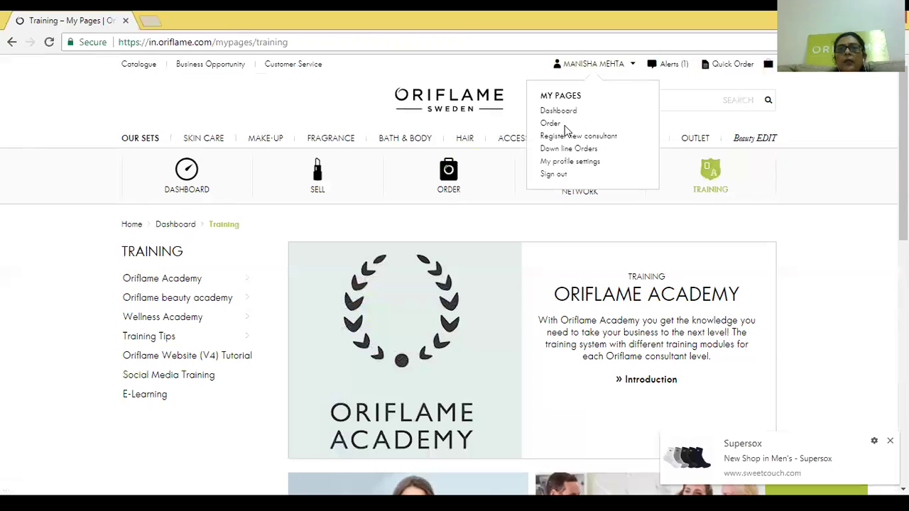
click(559, 126)
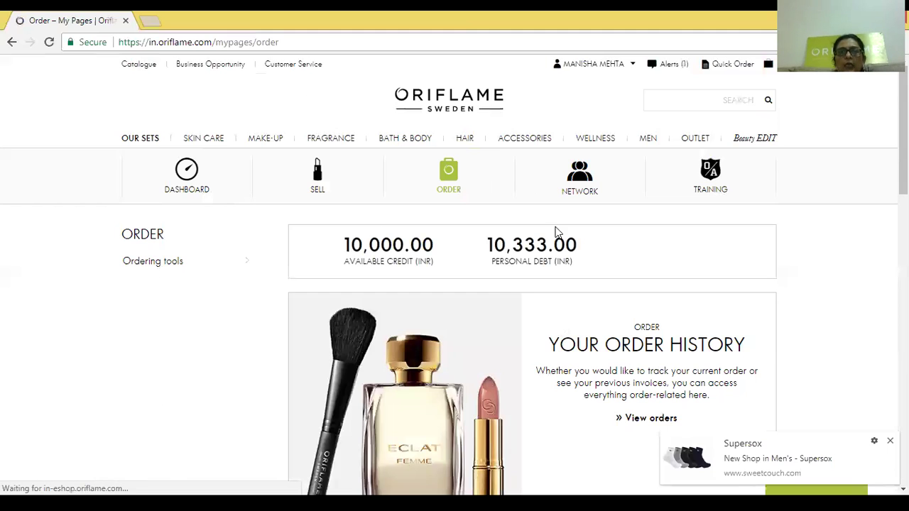
mouse_move(632, 64)
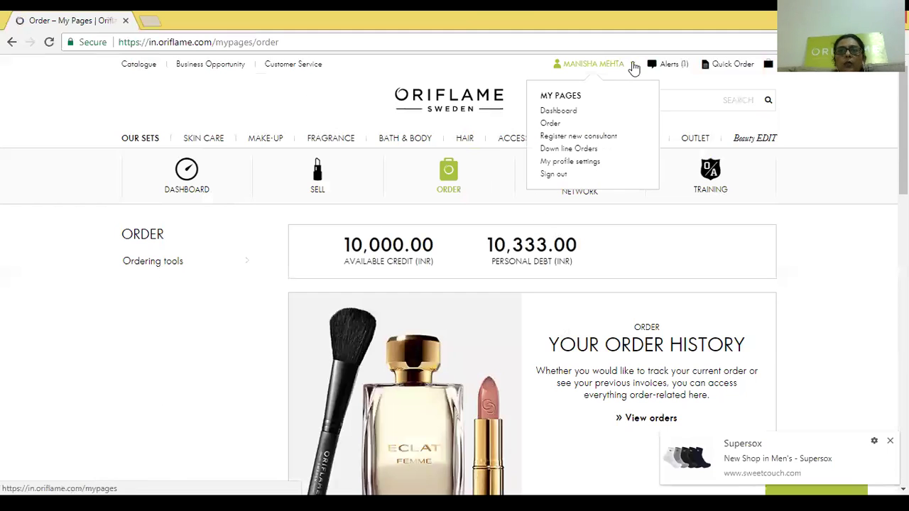
click(592, 151)
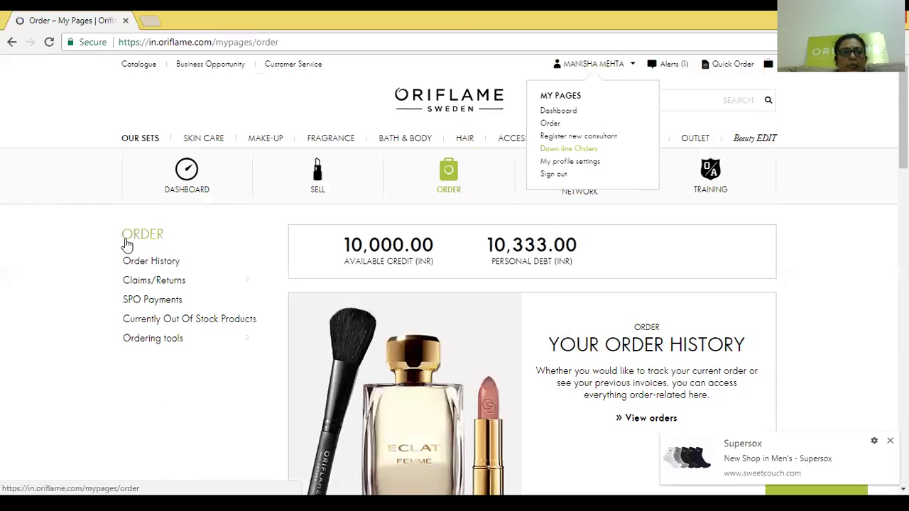
click(169, 263)
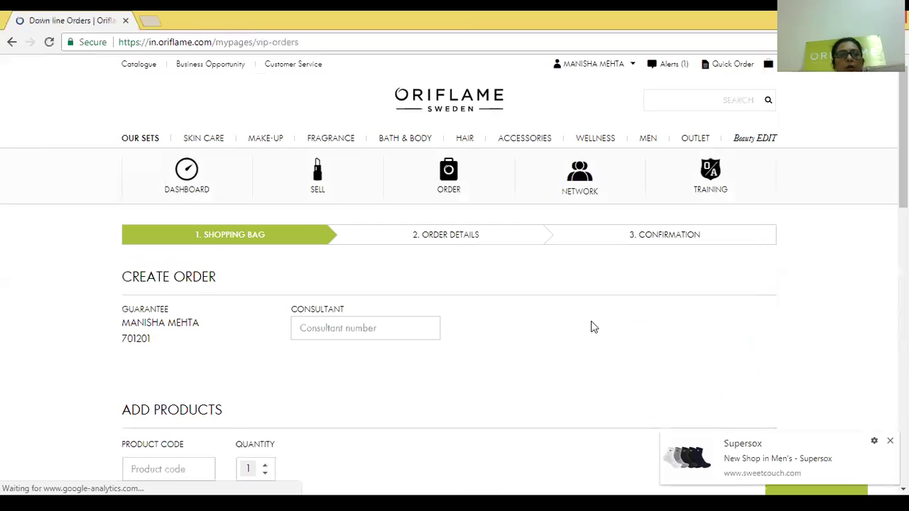
Enter the downline consultant's number in the Consultant number field and validate it.
click(363, 325)
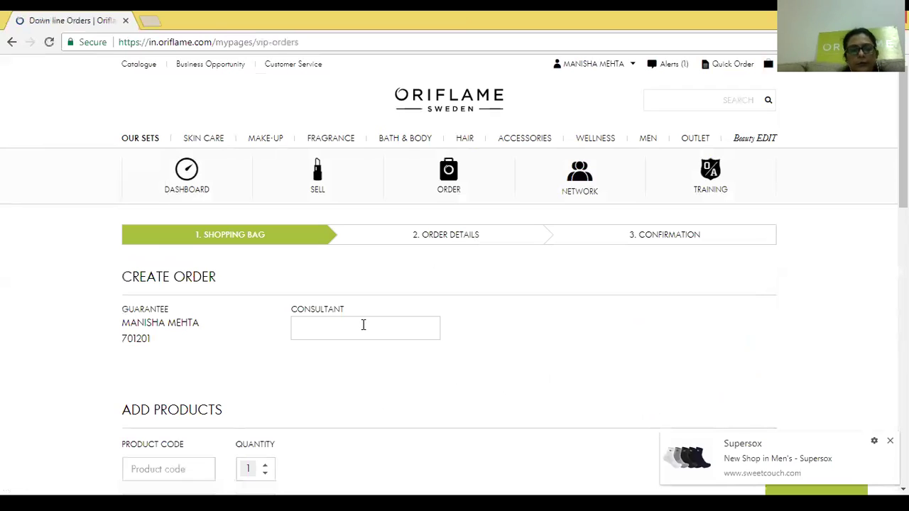
text(59)
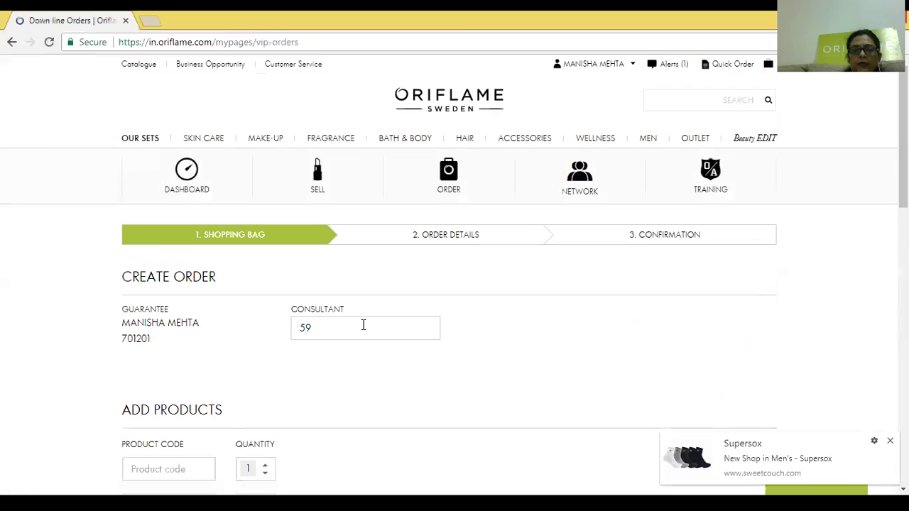
key(BackSpace)
key(BackSpace)
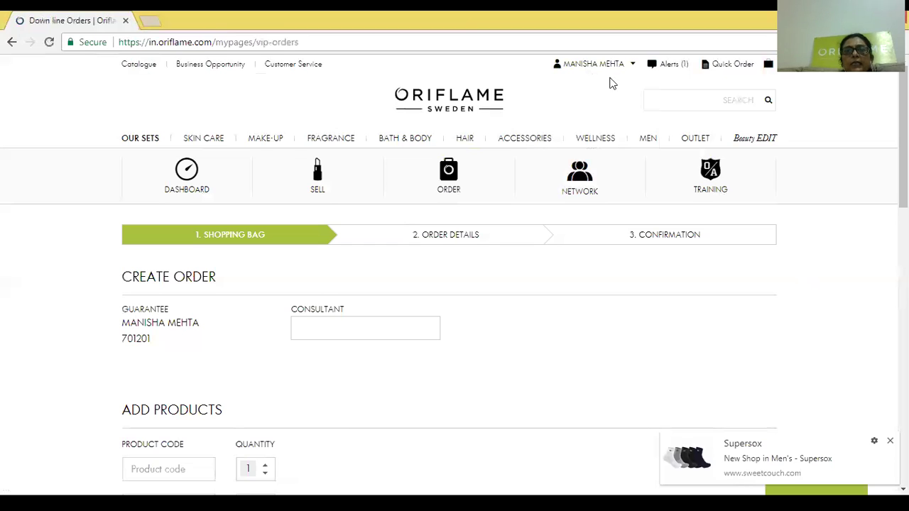
click(311, 323)
text(59)
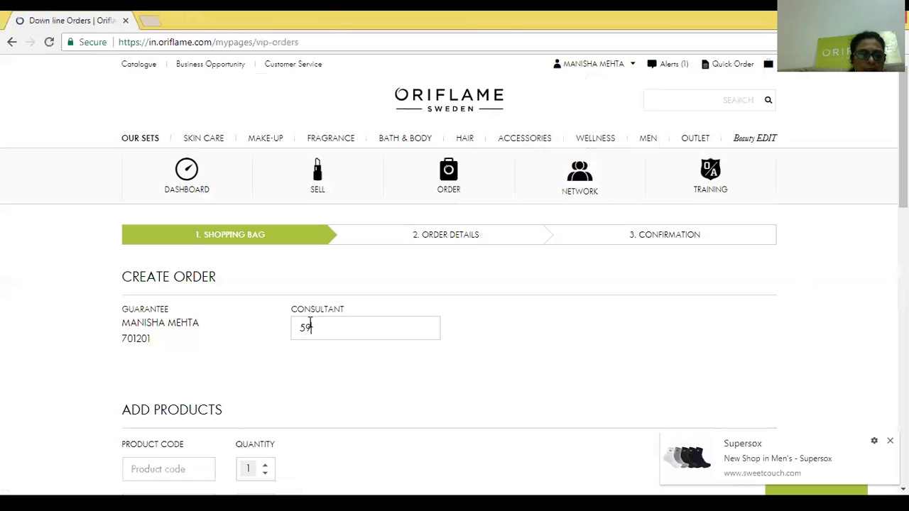
text(26444)
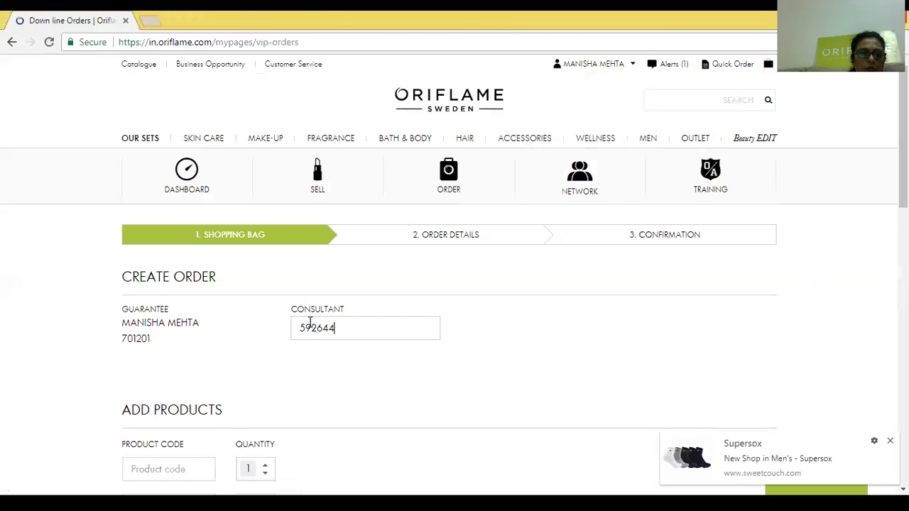
key(Tab)
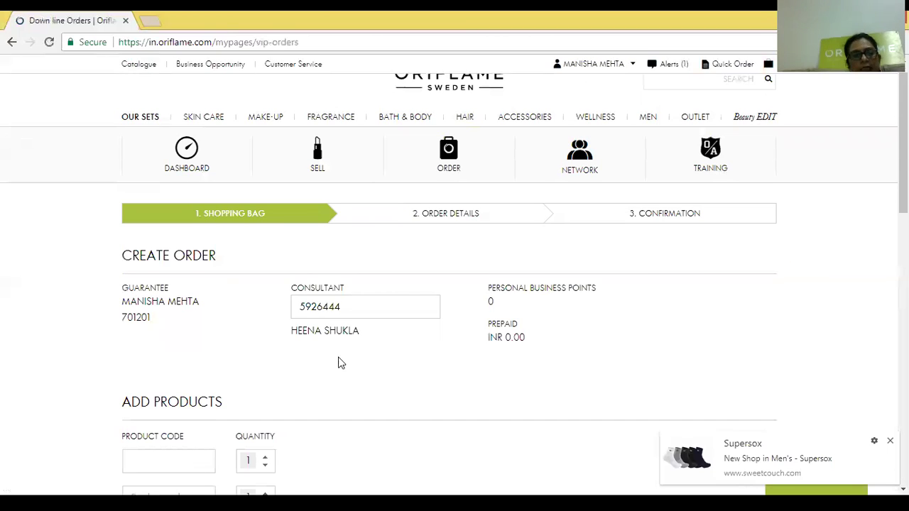
Enter products 32682 ×3, 23208 ×5, 30822 ×2 and 30826 ×10 in the Add Products rows.
text(32682)
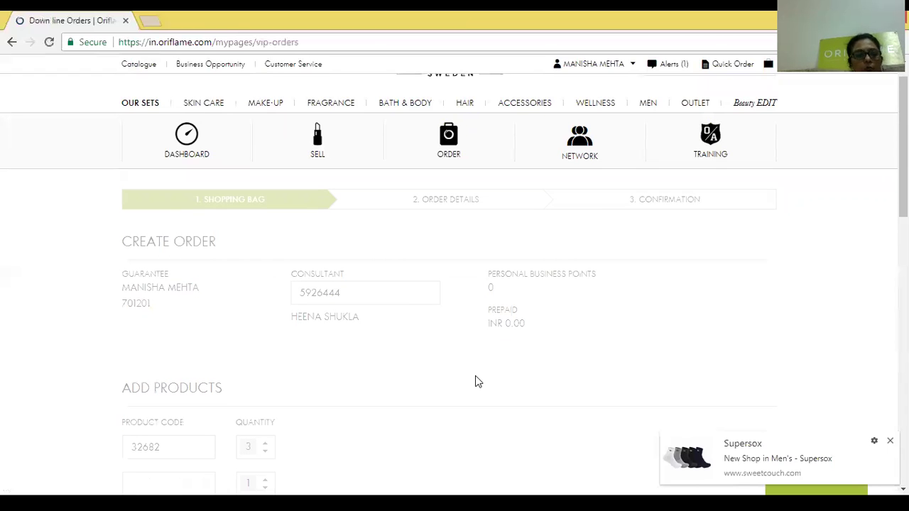
text(33398)
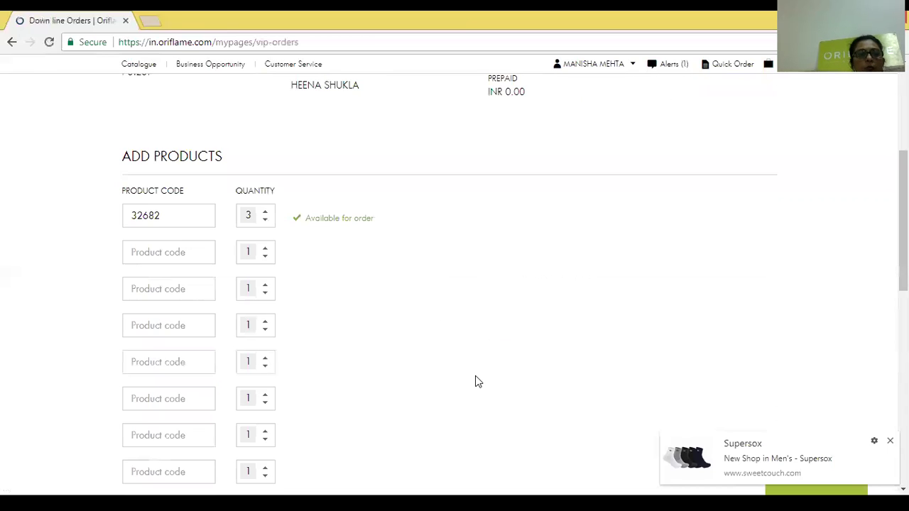
click(137, 263)
text(23208)
key(Tab)
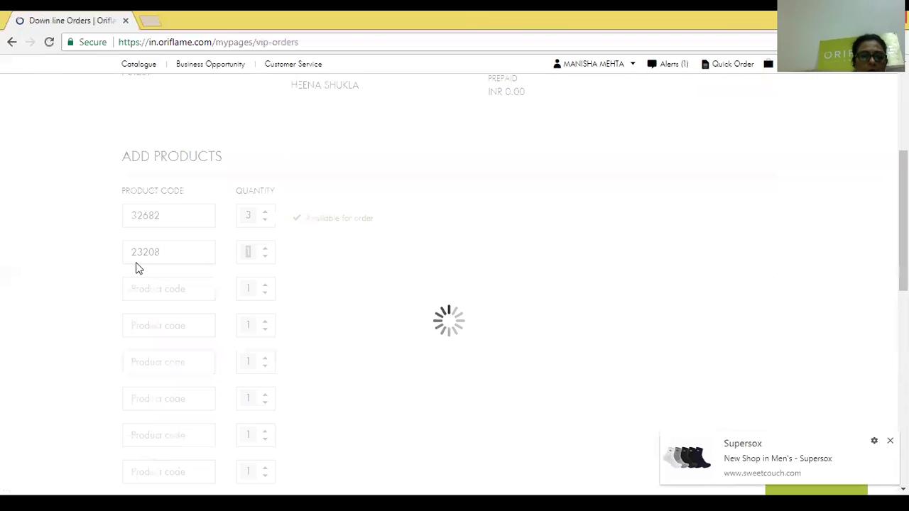
text(5)
key(Tab)
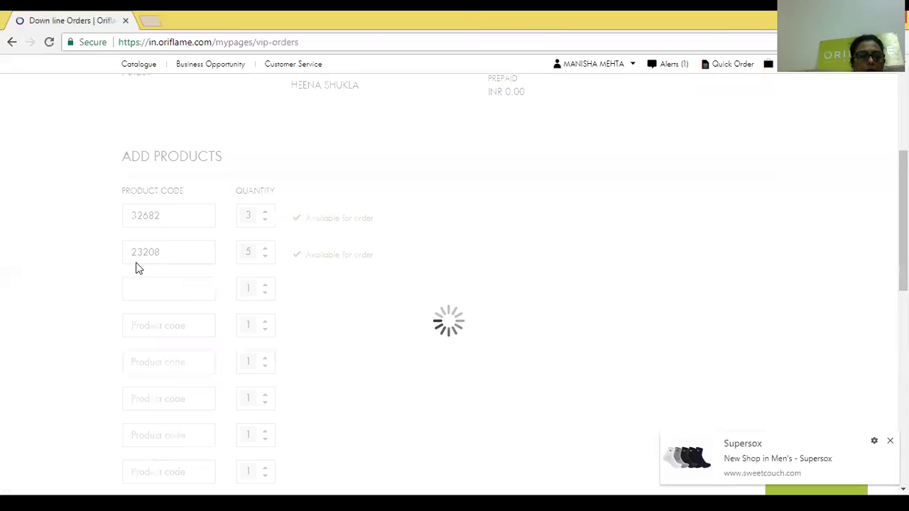
text(3082)
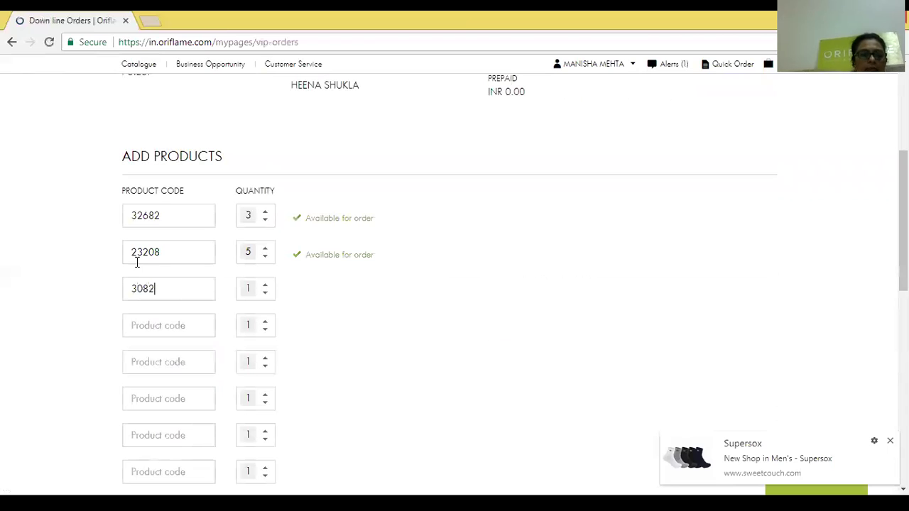
text(2)
key(Tab)
text(2)
key(Tab)
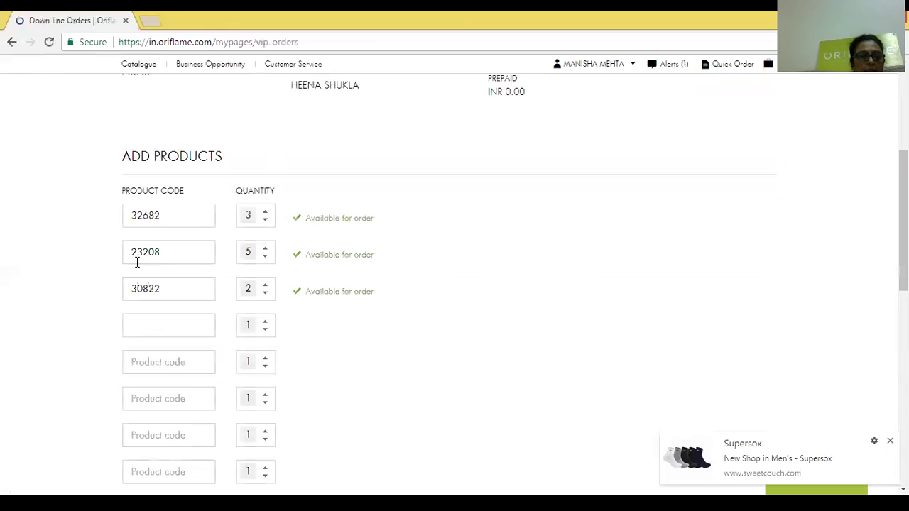
text(30826)
key(Tab)
text(10)
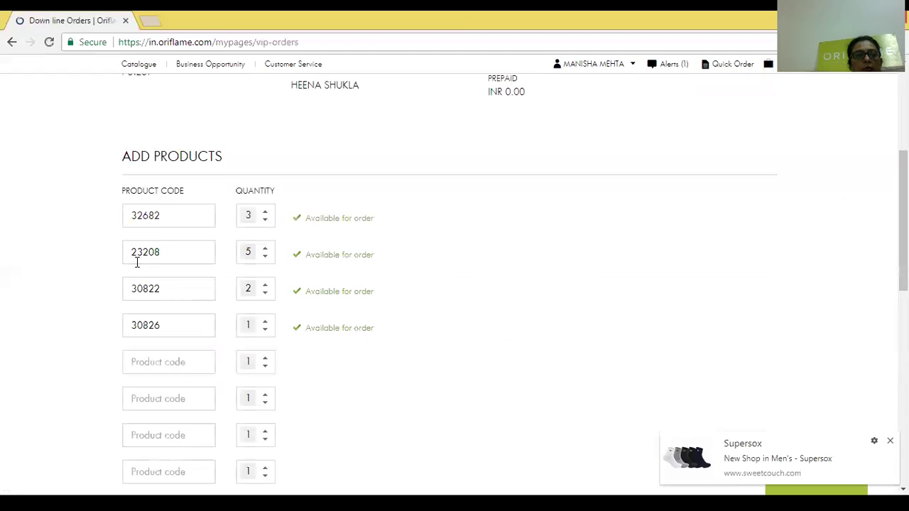
Re-enter 30826 with quantity 10 and change the 23208 quantity to 10.
click(258, 329)
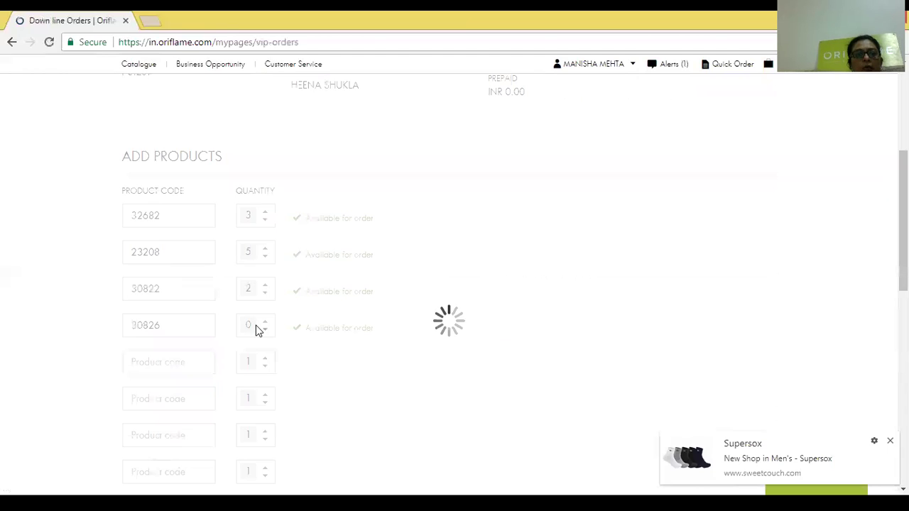
click(139, 325)
text(308)
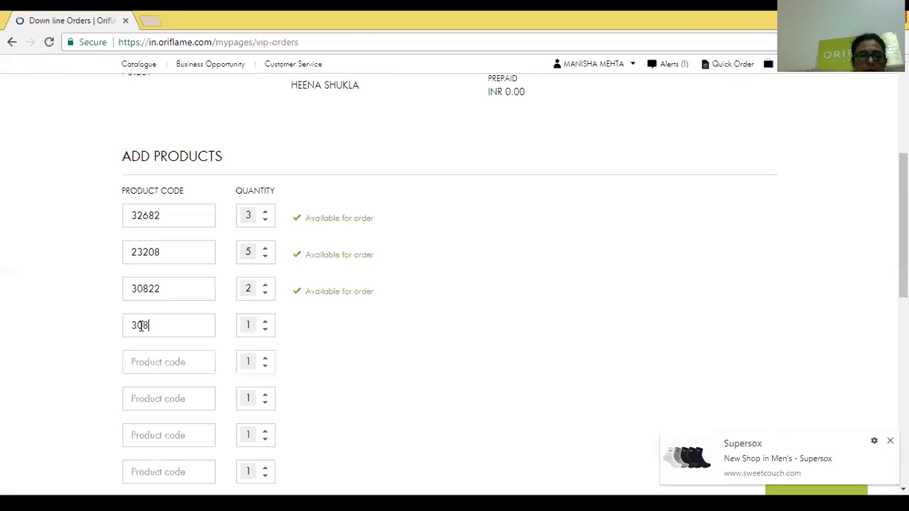
text(26)
key(Tab)
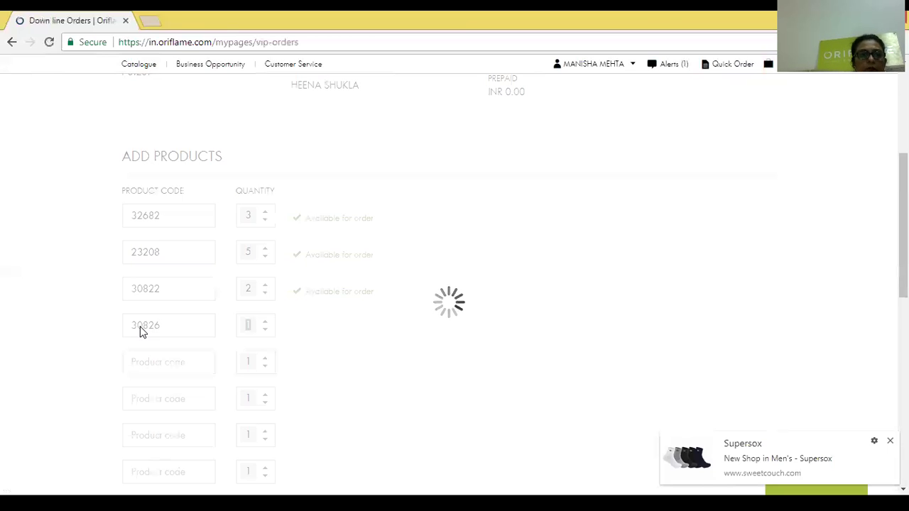
text(10)
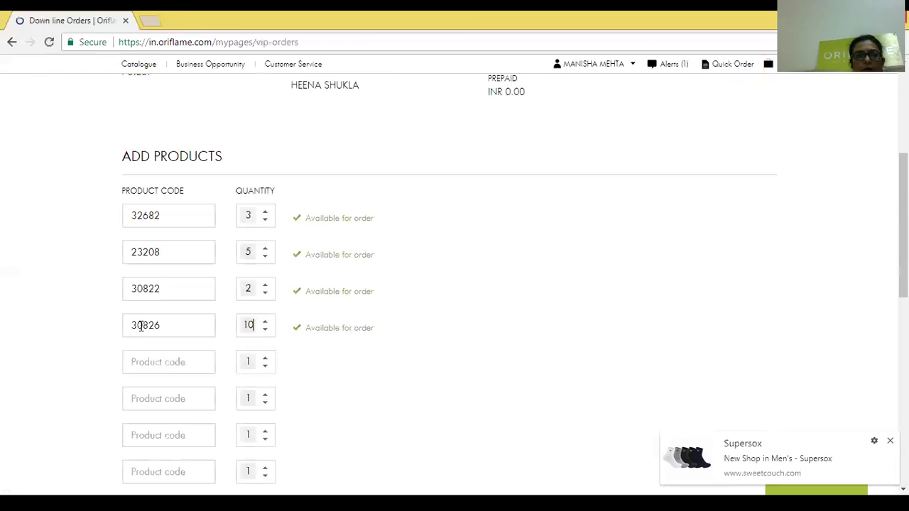
click(446, 356)
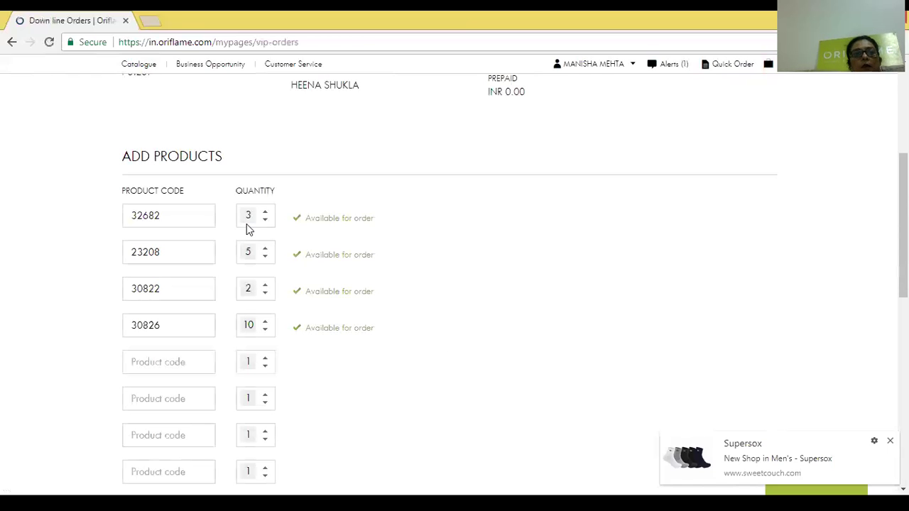
double_click(253, 251)
text(10)
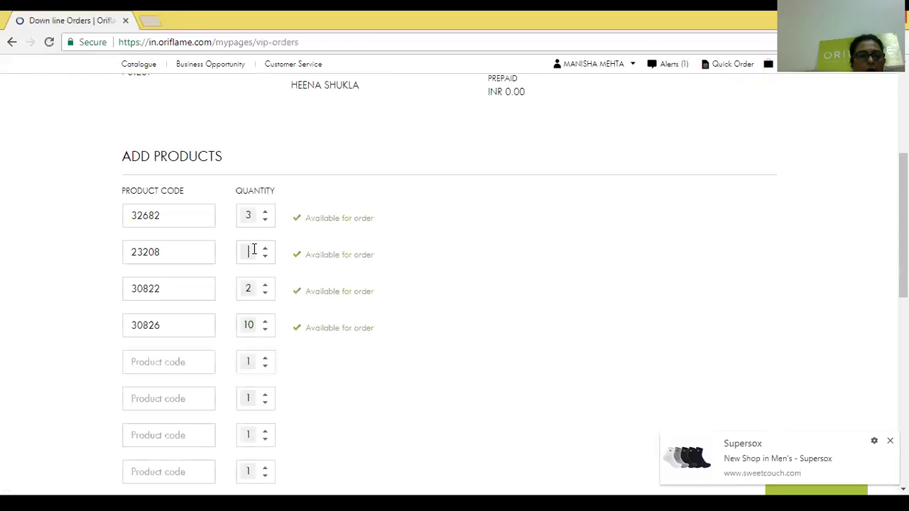
click(597, 248)
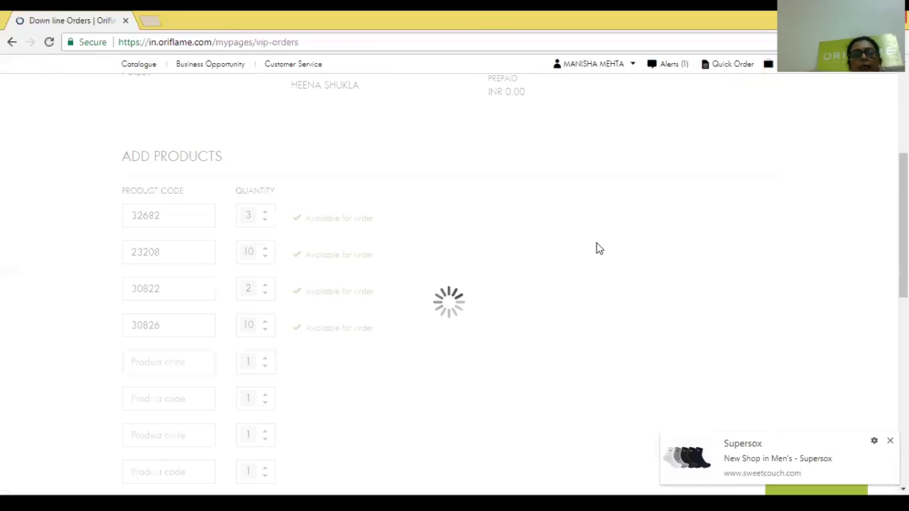
scroll(818, 286, down, 5)
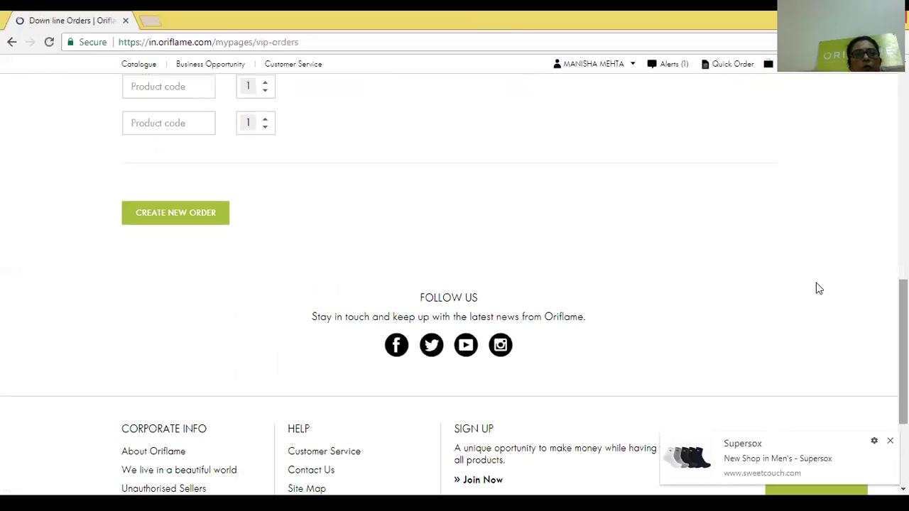
Submit the products and review the 13-item summary: INR 4,416.00 total, 88 business points.
click(209, 216)
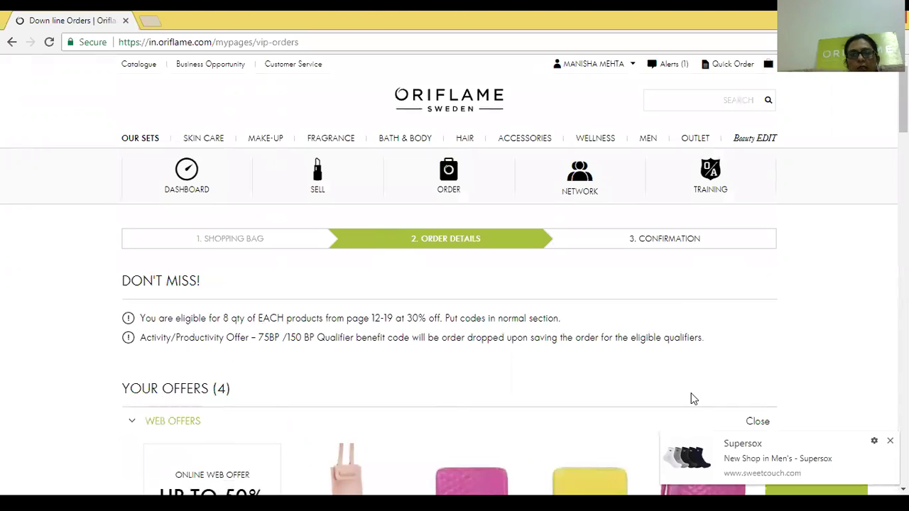
scroll(694, 400, down, 5)
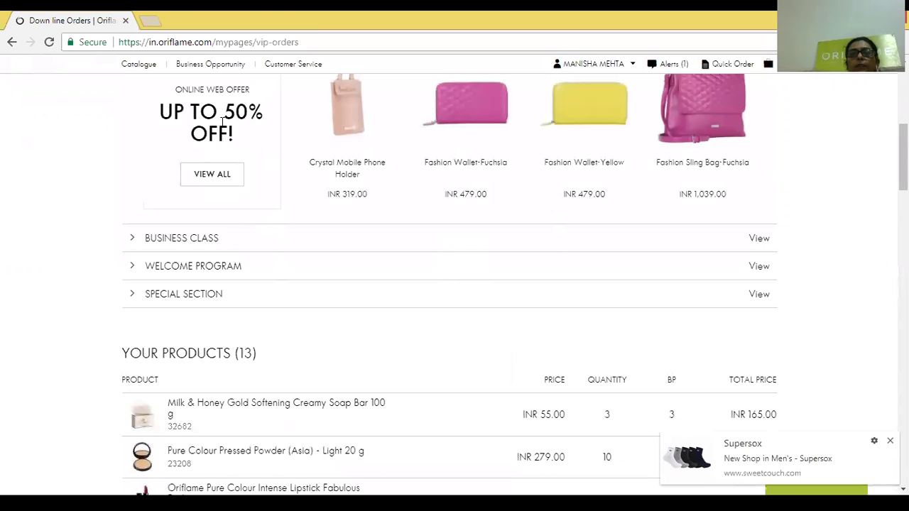
scroll(449, 284, down, 12)
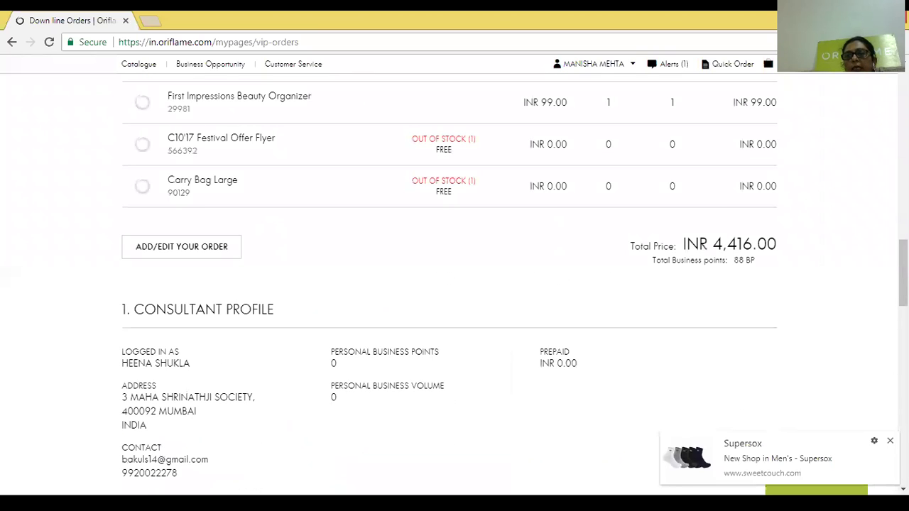
scroll(455, 284, up, 5)
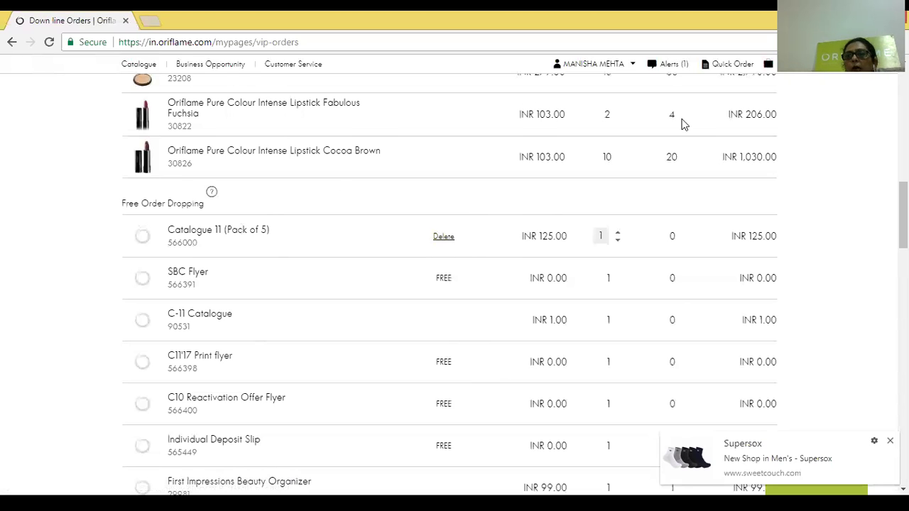
scroll(781, 270, down, 5)
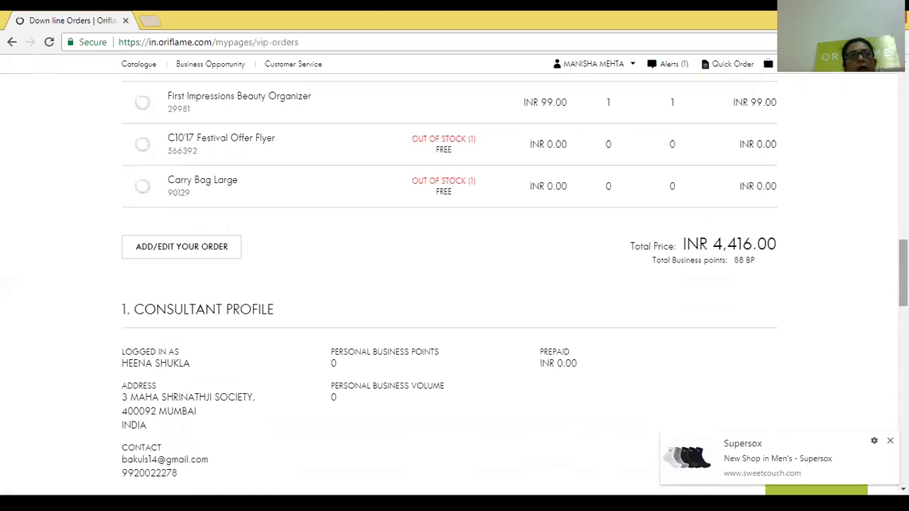
scroll(455, 285, up, 2)
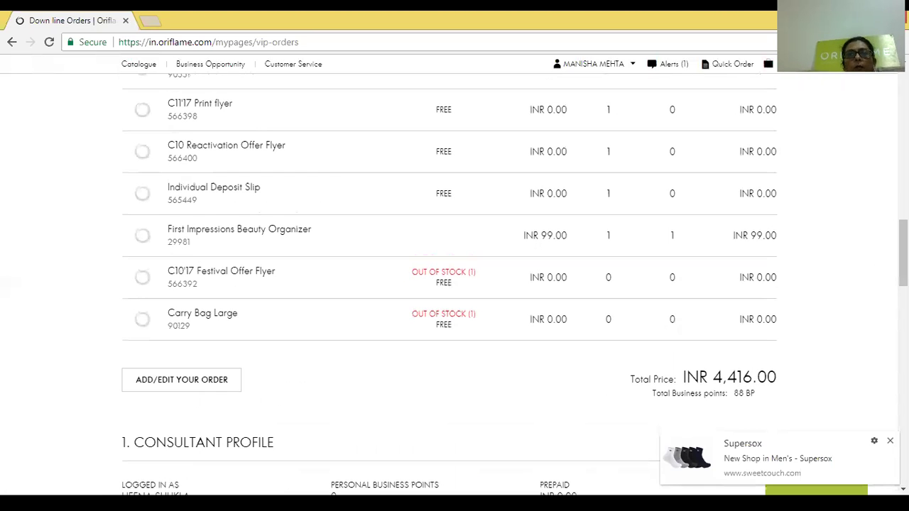
scroll(455, 284, up, 2)
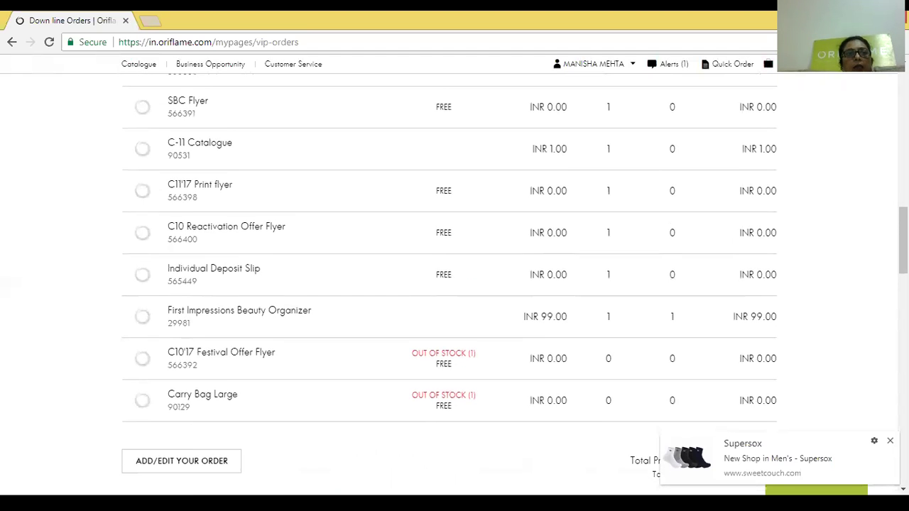
scroll(455, 284, up, 1)
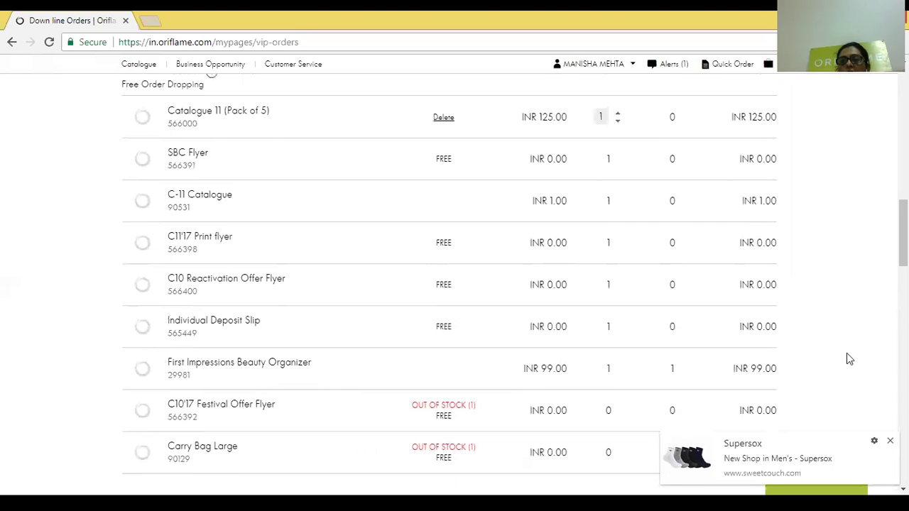
scroll(455, 284, up, 5)
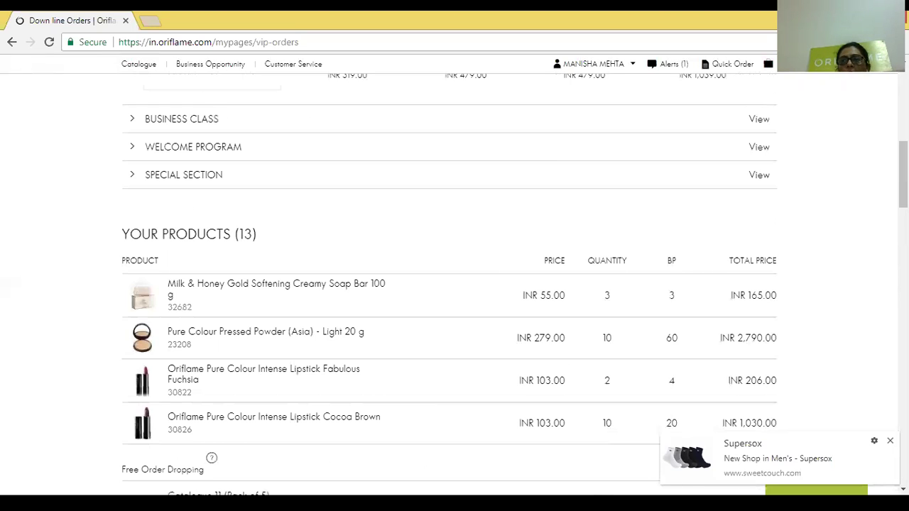
scroll(454, 284, down, 12)
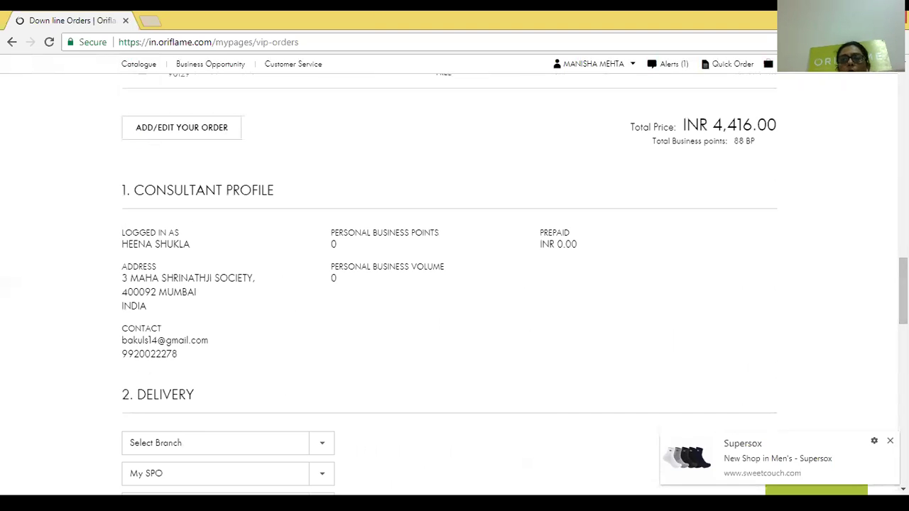
scroll(455, 284, down, 5)
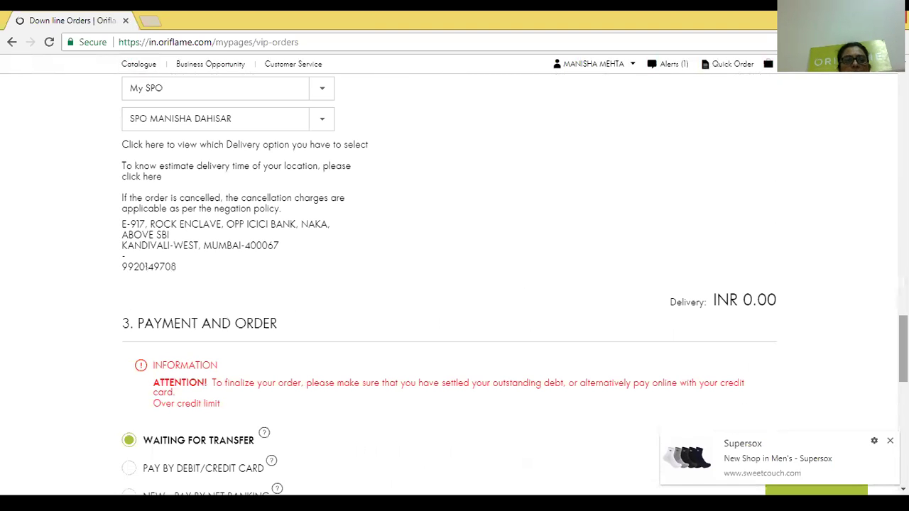
scroll(460, 383, up, 5)
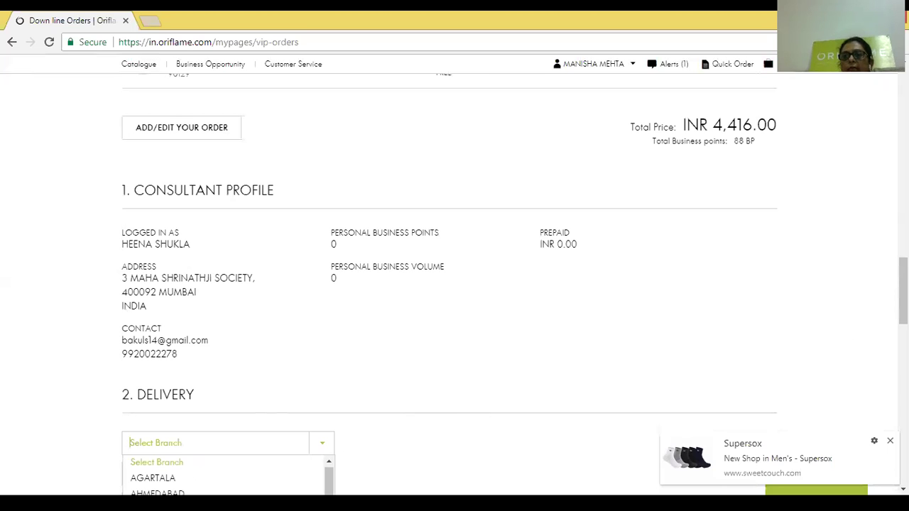
Choose BANGALORE, KA as the delivery branch and HOME DELIVERY as the delivery method.
scroll(764, 324, down, 5)
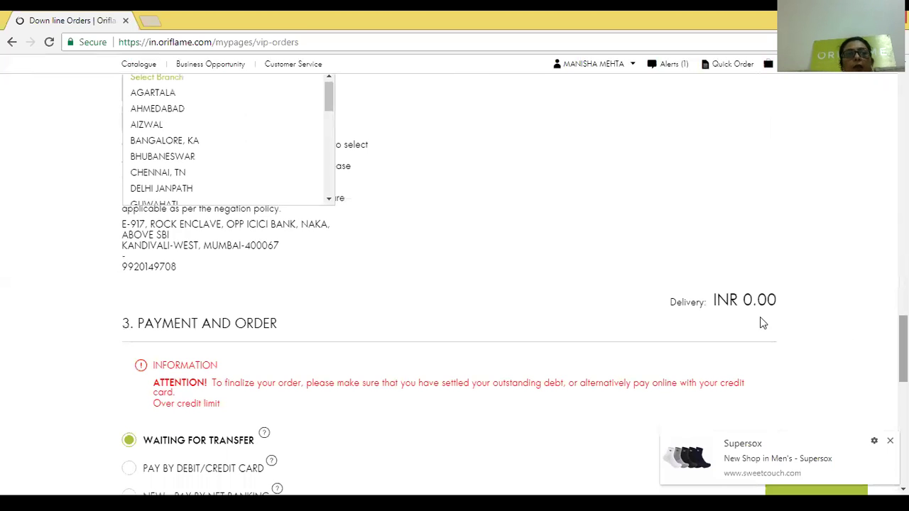
click(197, 142)
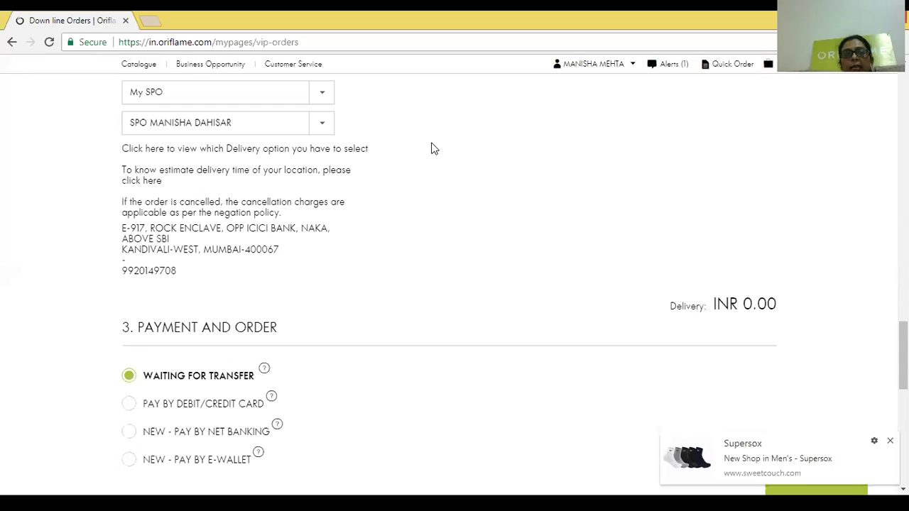
click(321, 127)
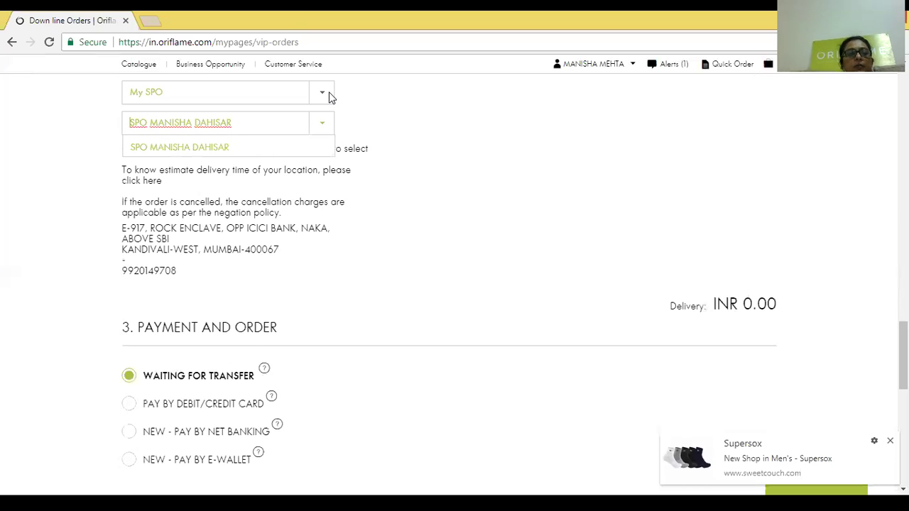
click(330, 96)
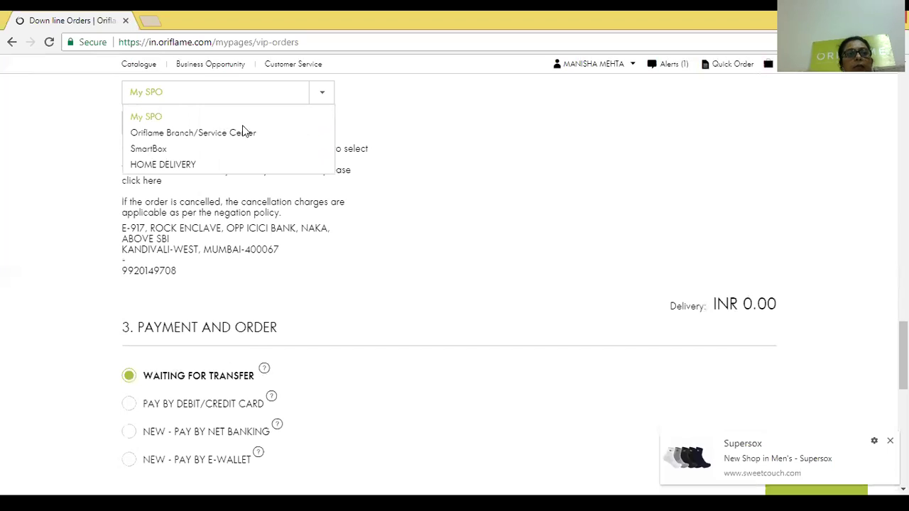
click(183, 163)
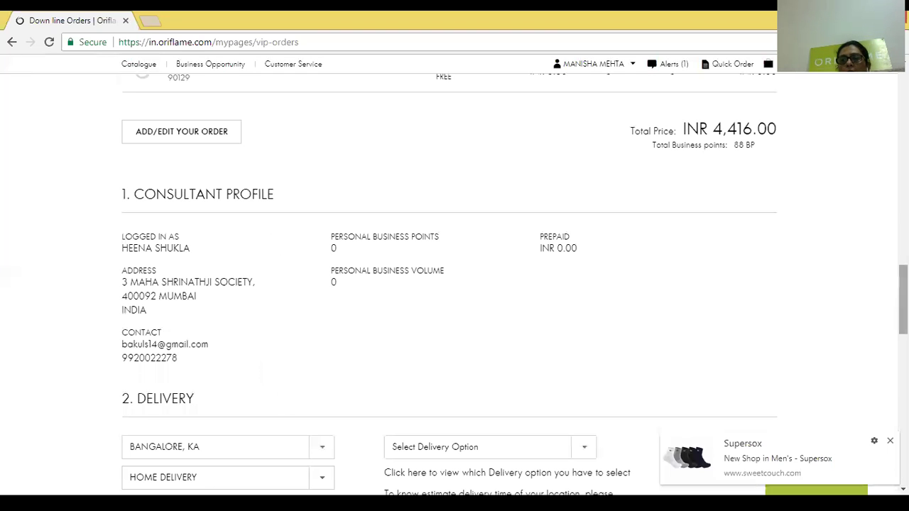
scroll(746, 310, down, 5)
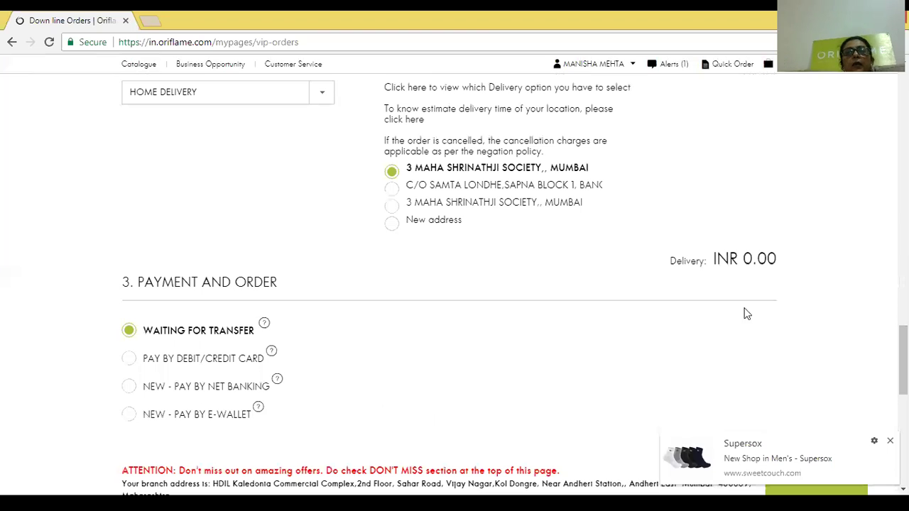
scroll(720, 234, up, 5)
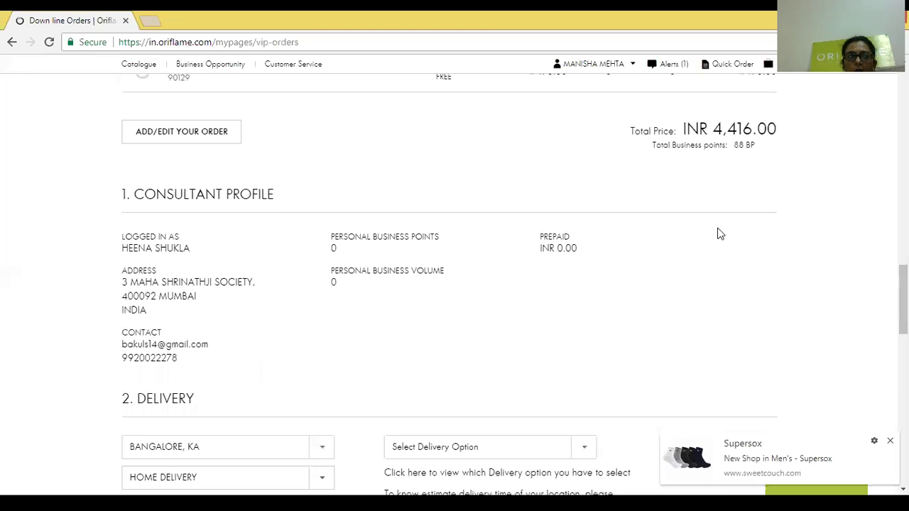
Pick the Non-Imm./Online COD Ind- RDC South delivery option, giving Cash on Delivery payment.
click(587, 455)
scroll(495, 177, down, 5)
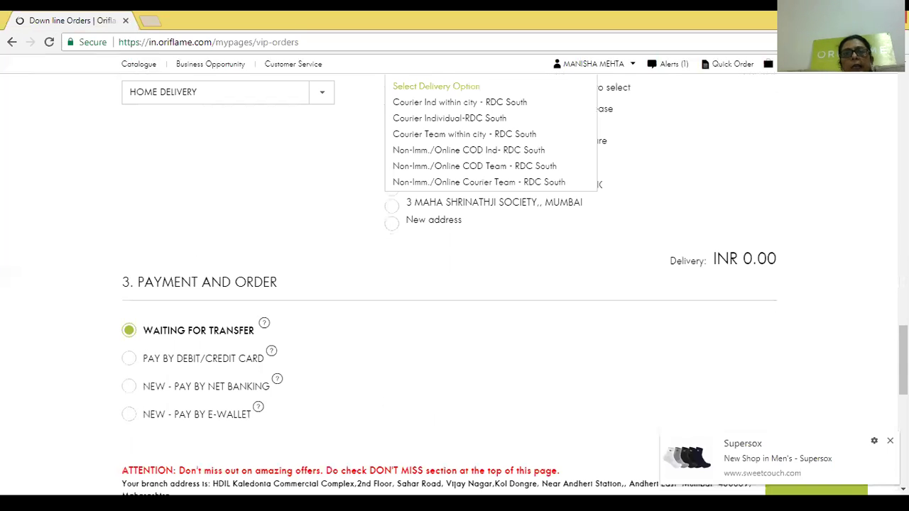
click(513, 158)
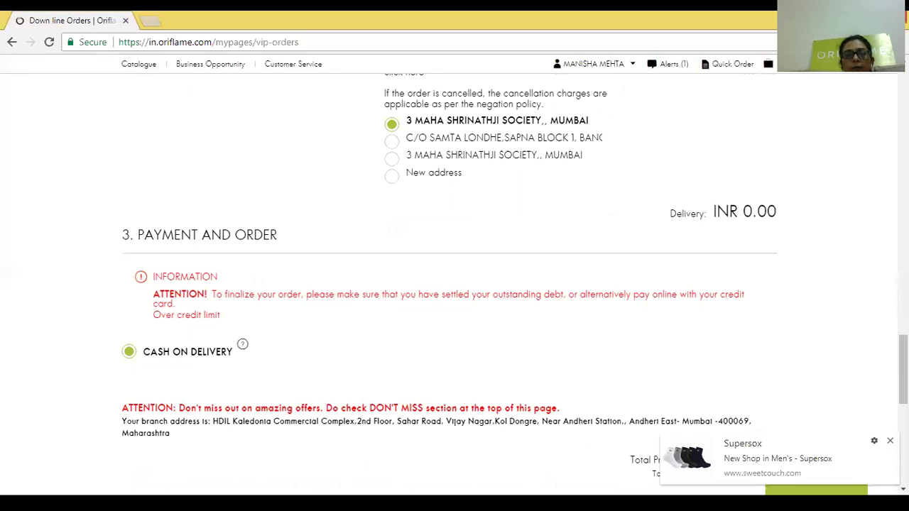
scroll(455, 284, down, 5)
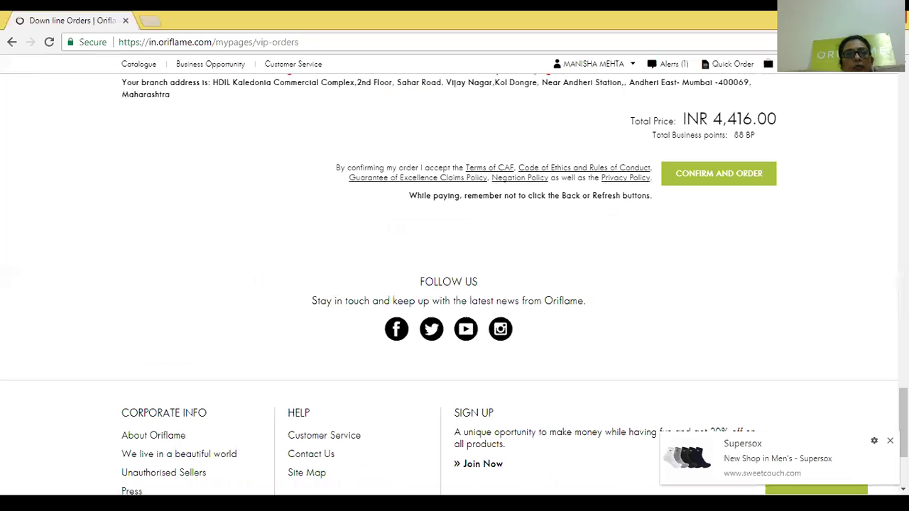
scroll(455, 285, up, 5)
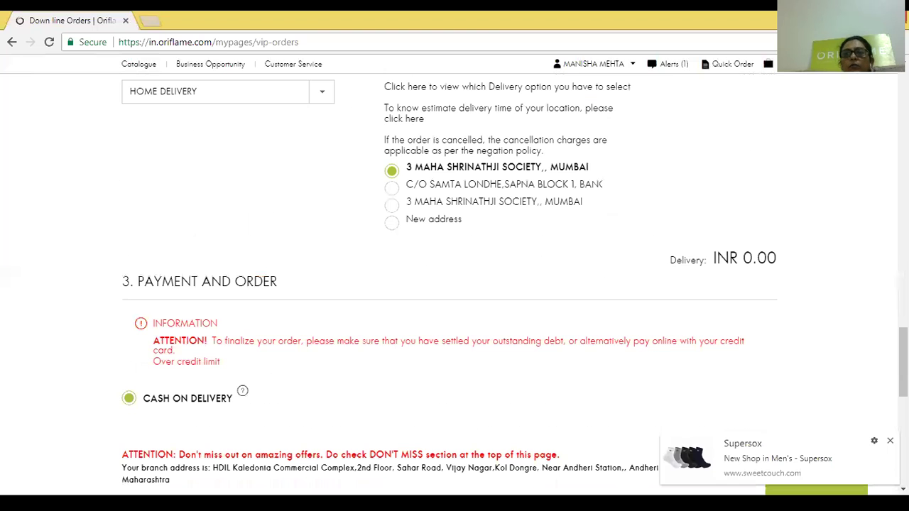
scroll(455, 284, up, 10)
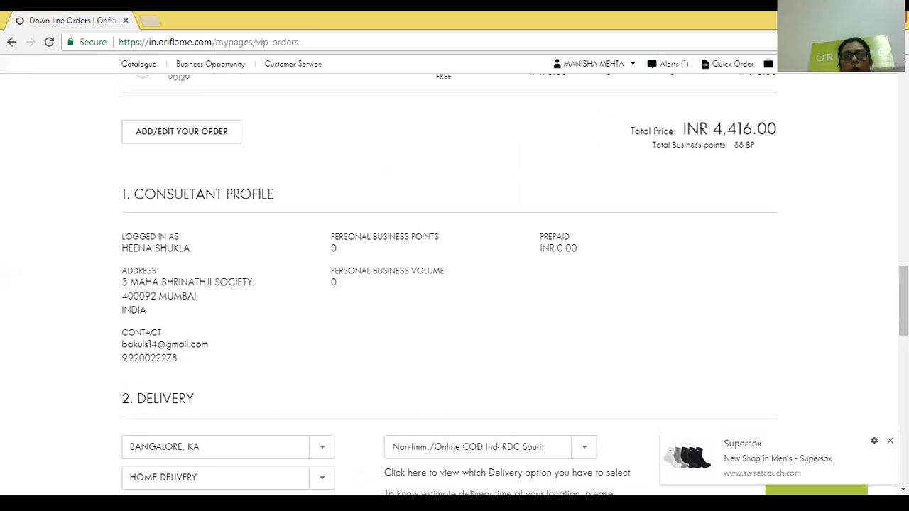
scroll(454, 284, down, 10)
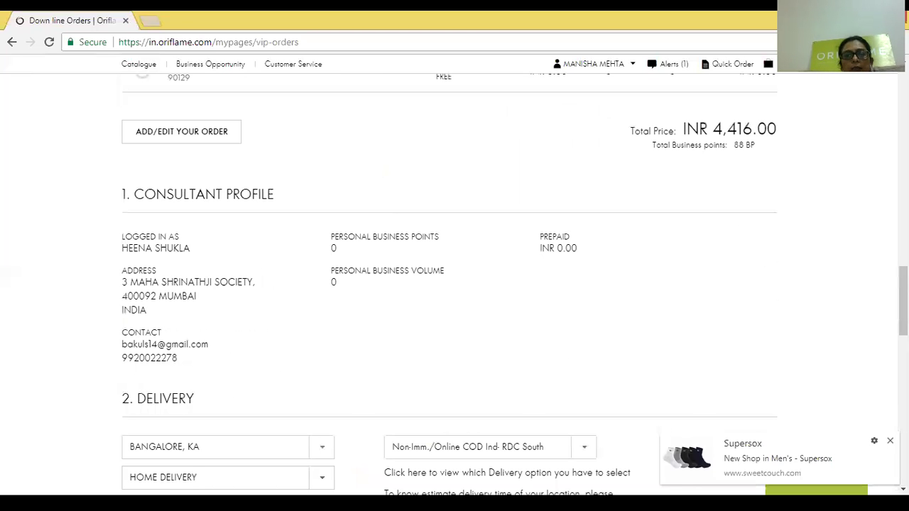
Change the delivery option to Courier Individual-RDC South, switching payment to Debit/Credit Card.
click(589, 449)
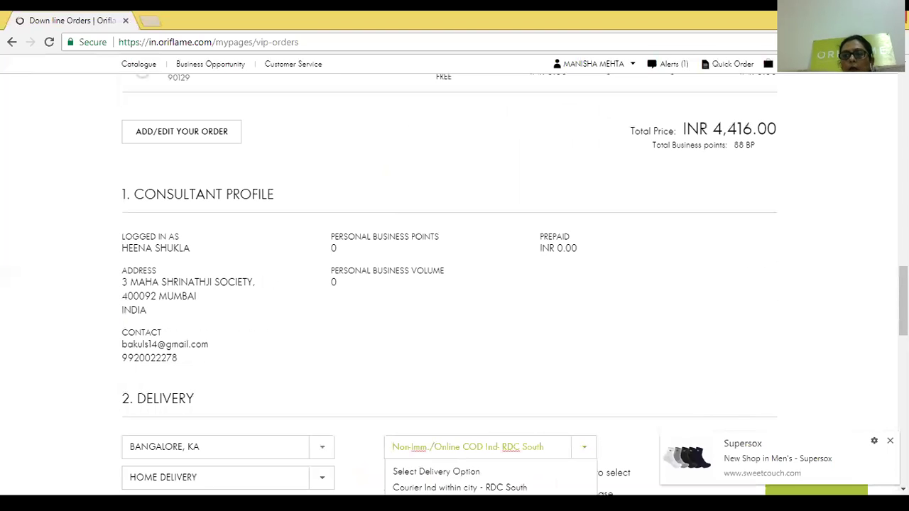
scroll(515, 199, down, 5)
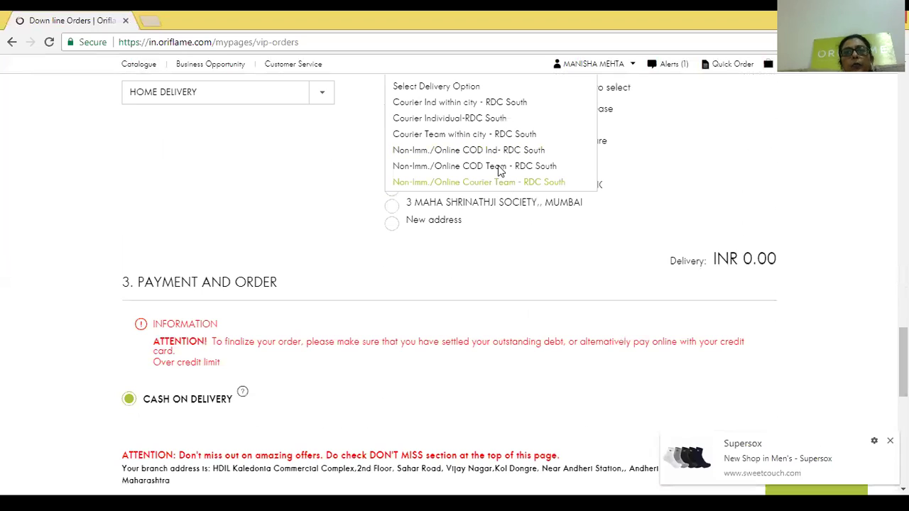
click(469, 108)
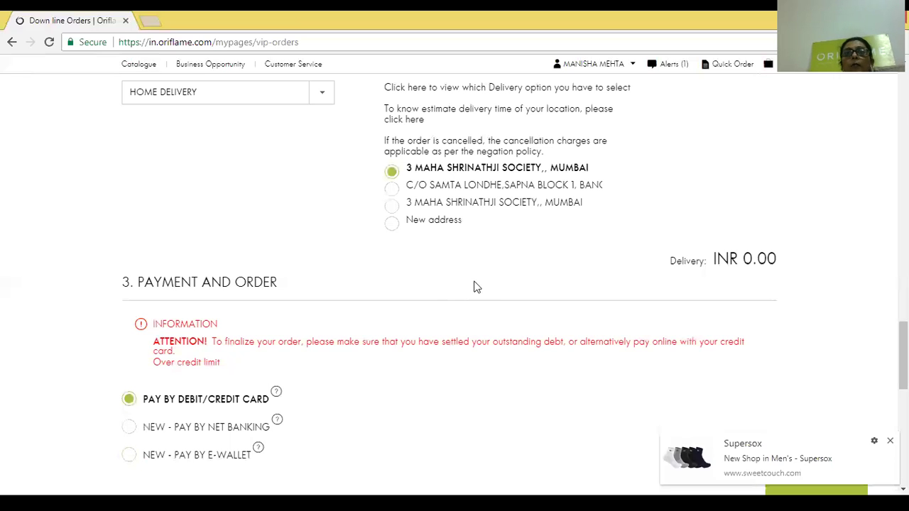
scroll(669, 157, up, 5)
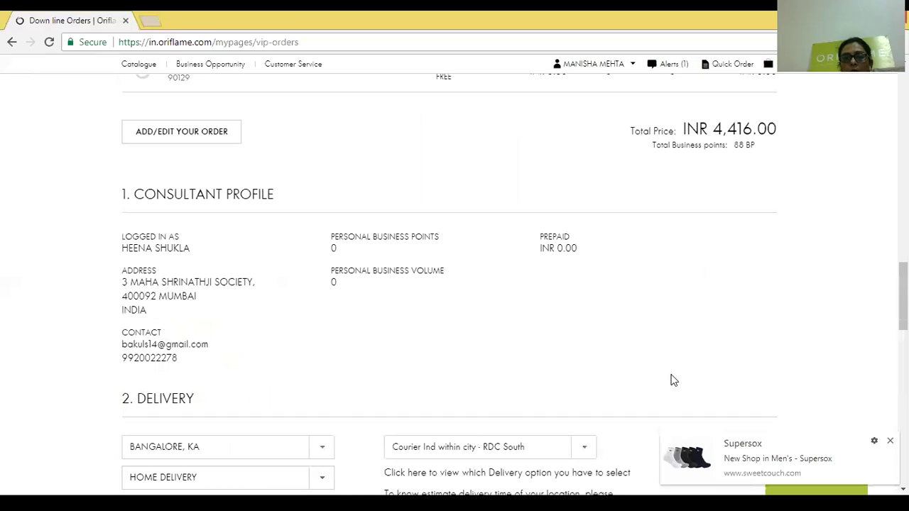
click(581, 450)
scroll(588, 244, down, 5)
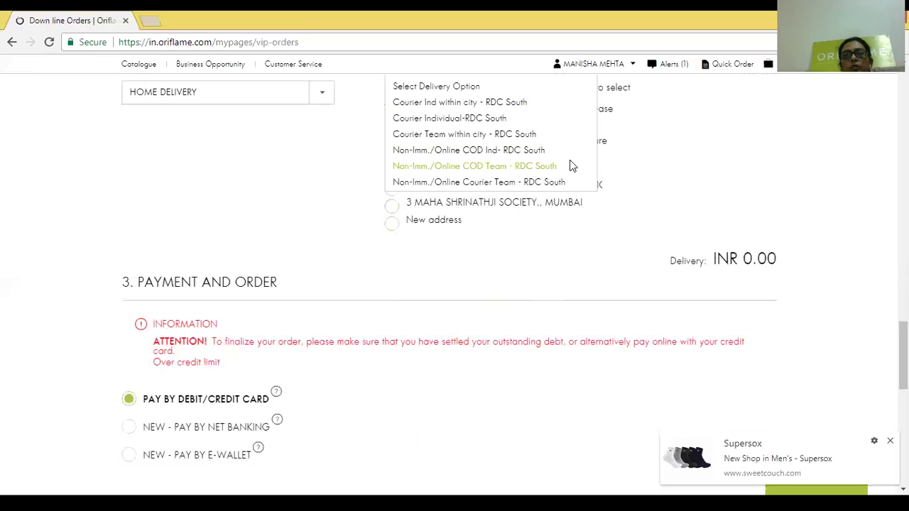
click(486, 120)
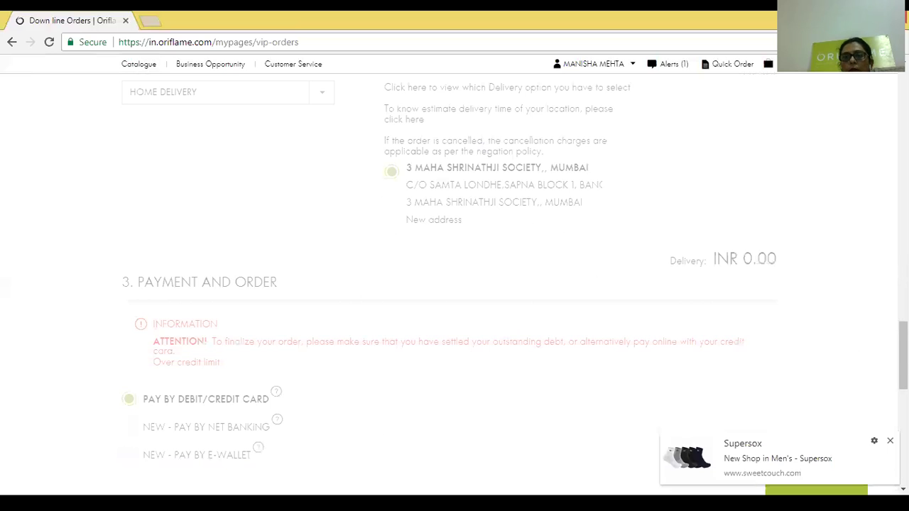
scroll(455, 284, up, 5)
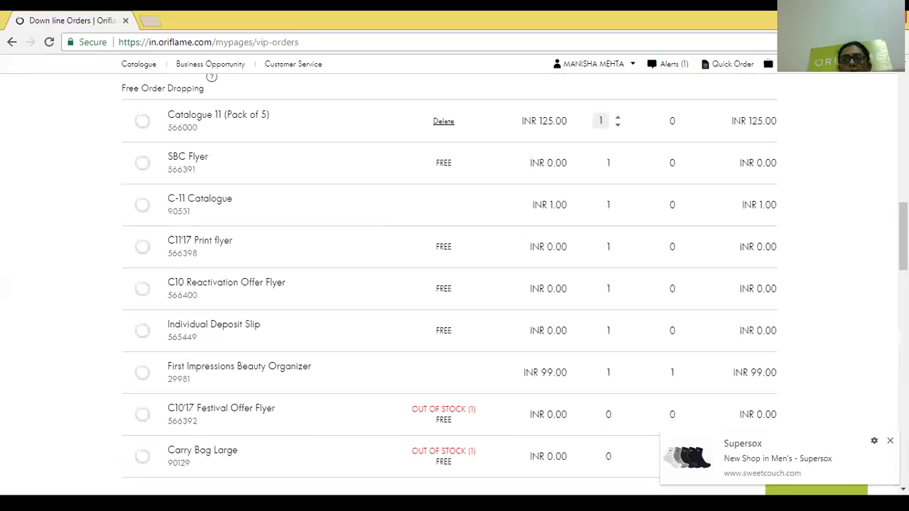
scroll(455, 284, down, 5)
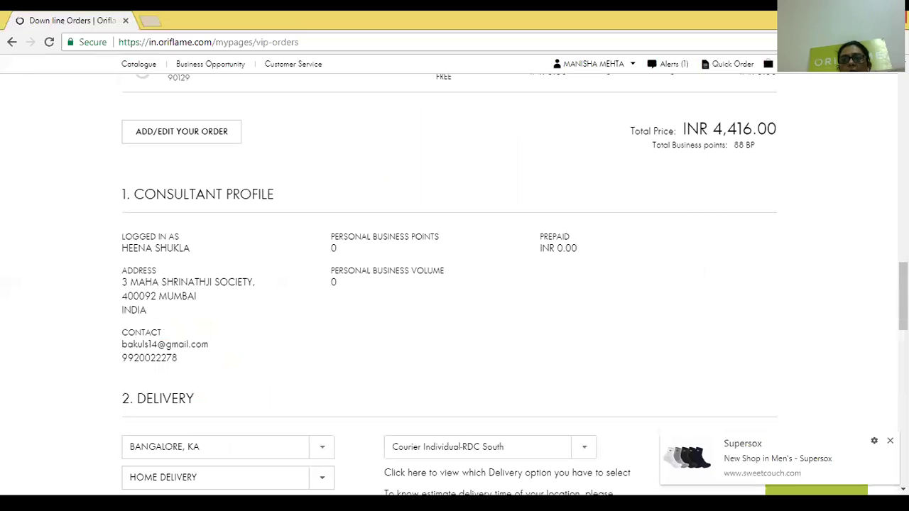
scroll(455, 284, down, 5)
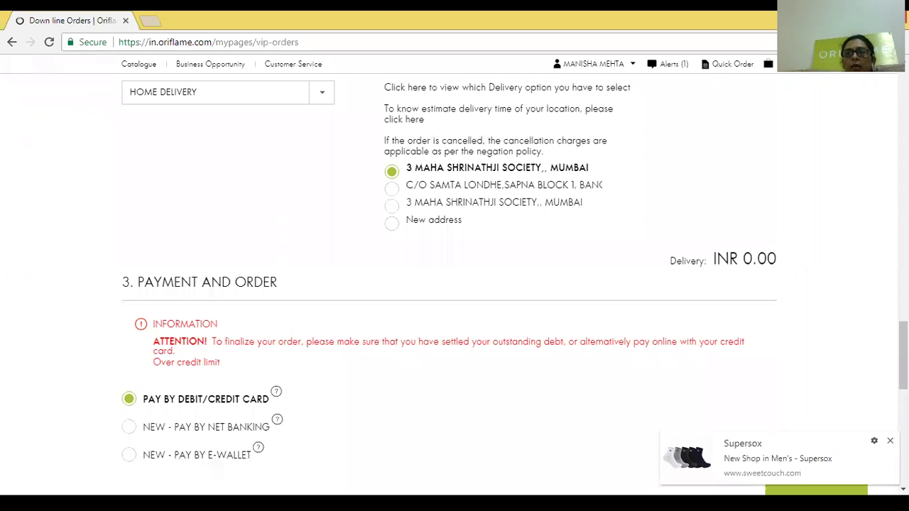
scroll(454, 285, up, 20)
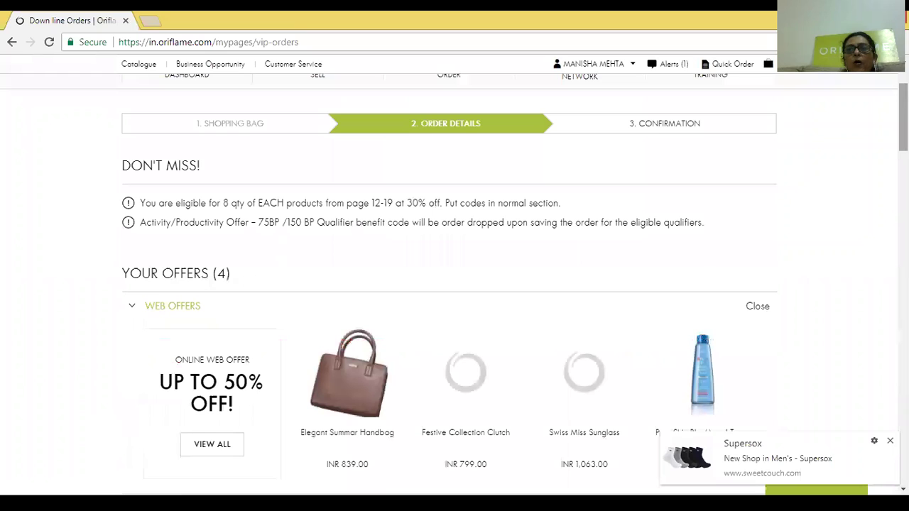
scroll(454, 285, up, 2)
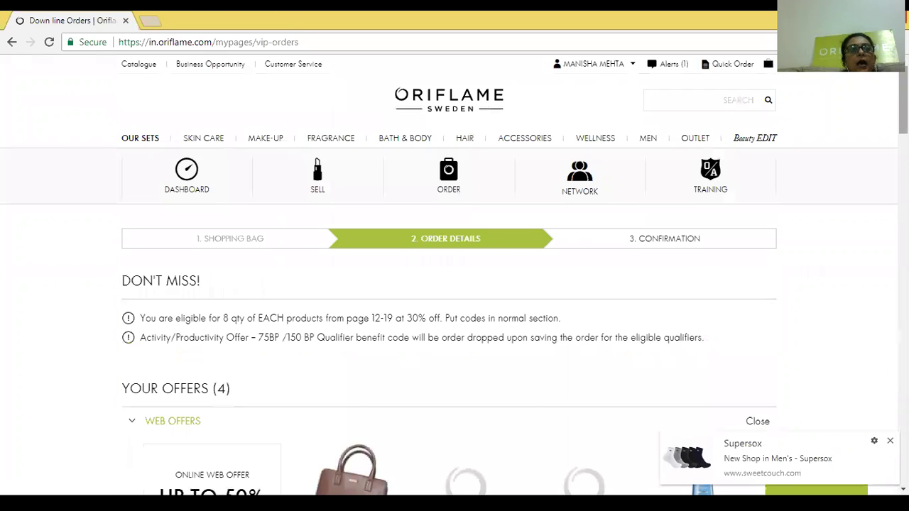
In Customer Service's Delivery FAQ, expand the delivery time and cost answer and open the Service Location PDF.
click(284, 64)
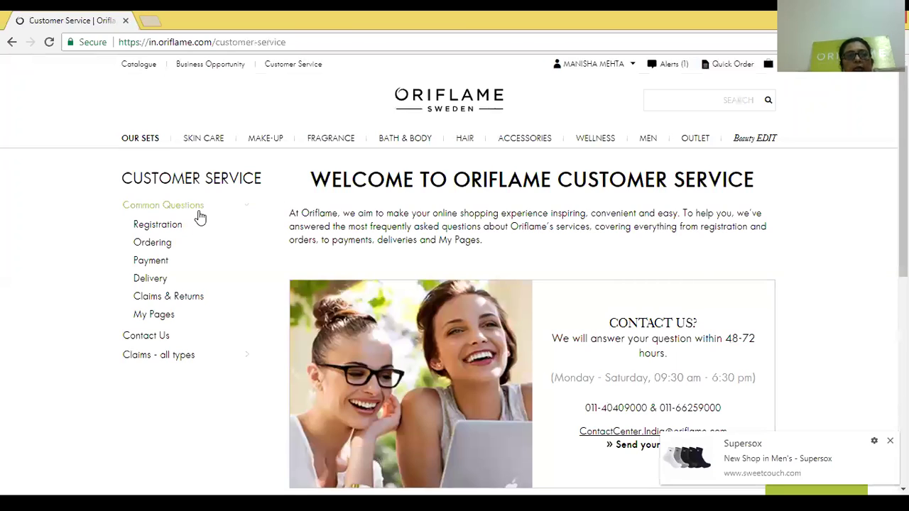
click(163, 281)
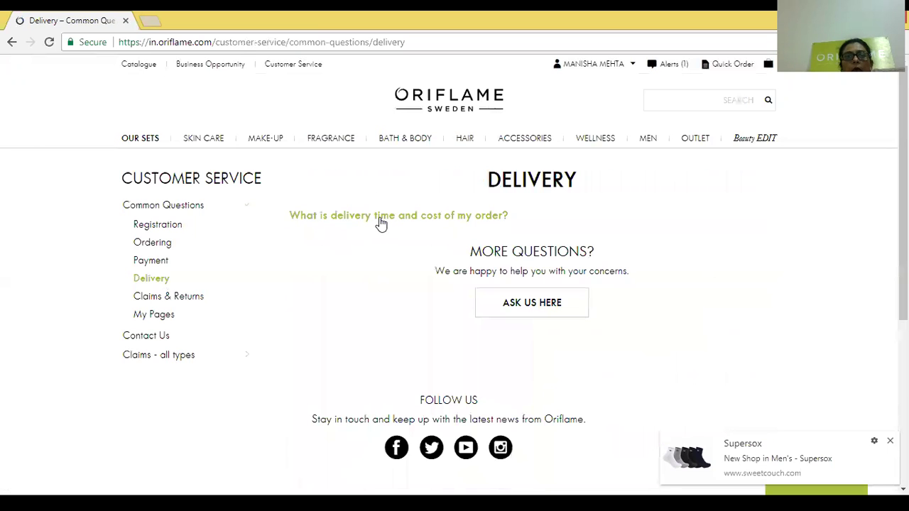
click(382, 222)
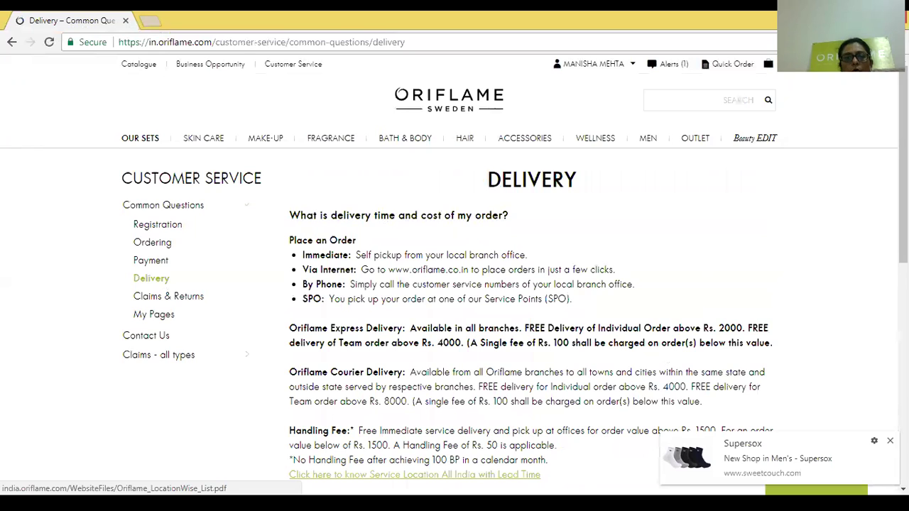
click(363, 474)
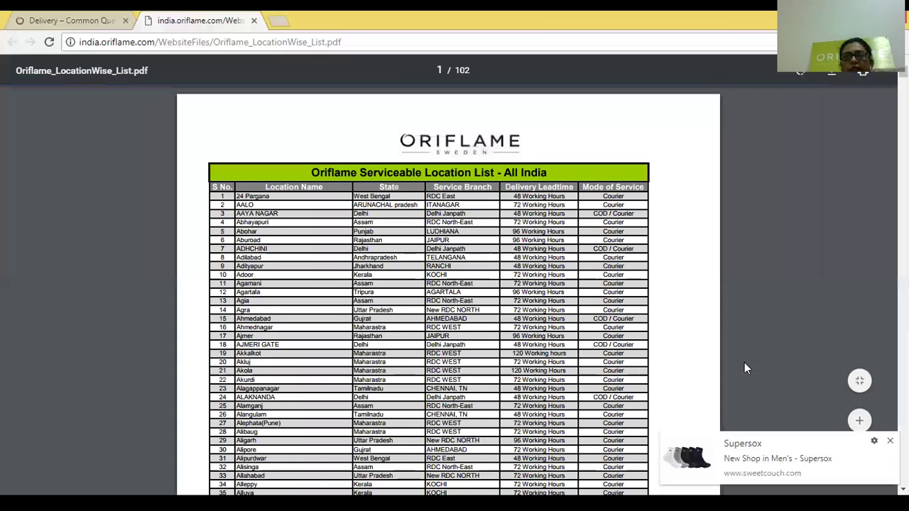
Scroll through the Oriflame_LocationWise_List.pdf pages, then close the PDF tab.
scroll(745, 368, down, 5)
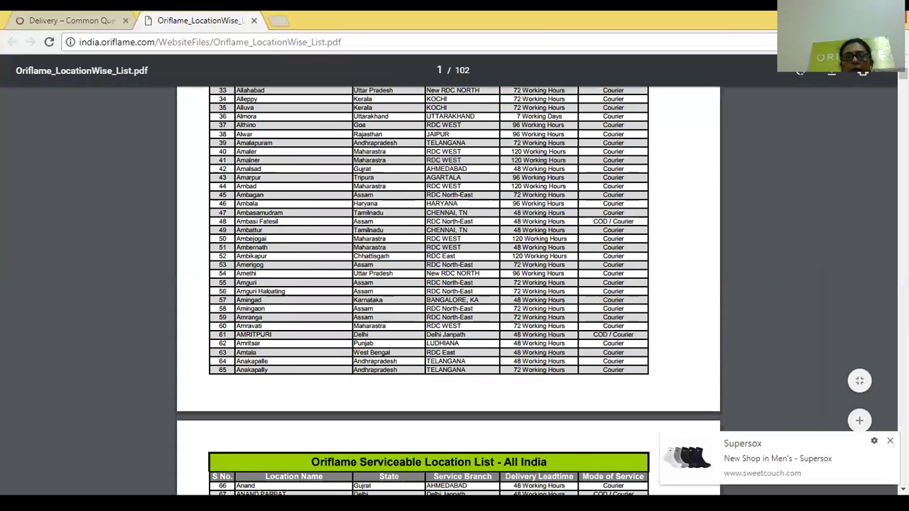
scroll(447, 284, down, 6)
scroll(447, 284, down, 8)
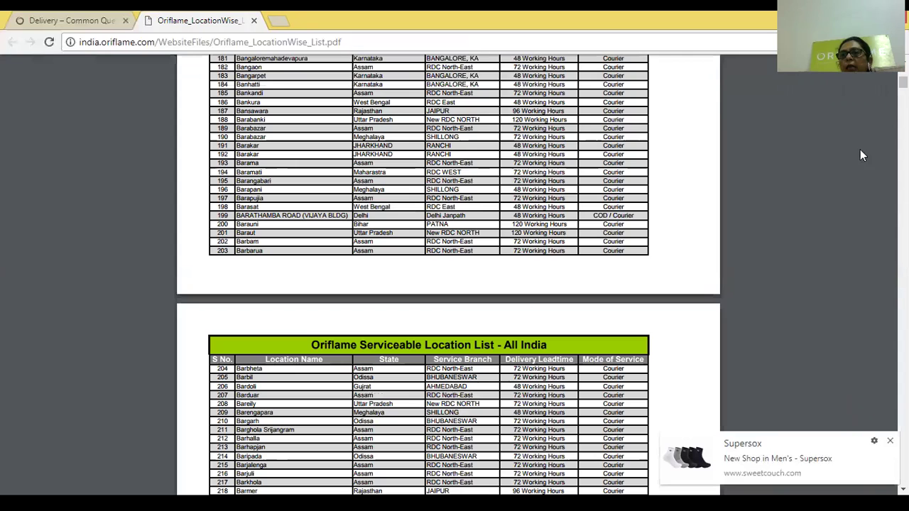
scroll(447, 291, up, 5)
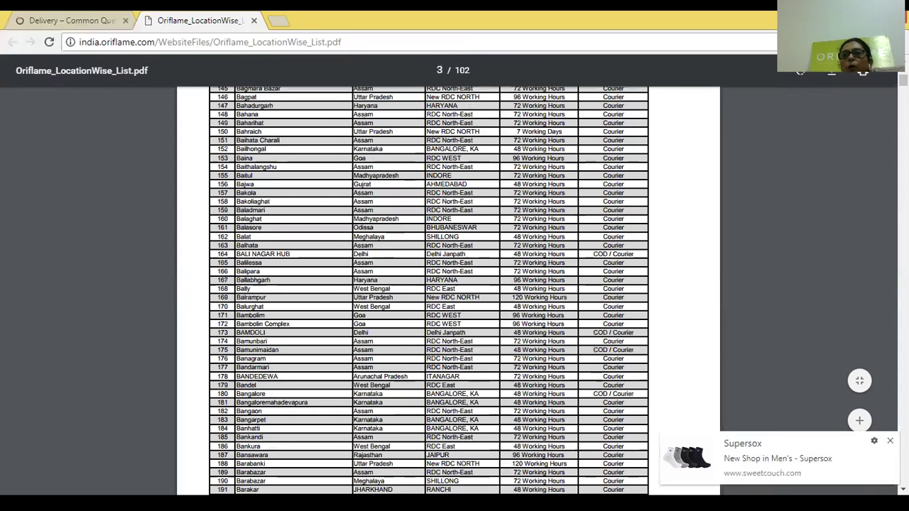
scroll(448, 292, up, 6)
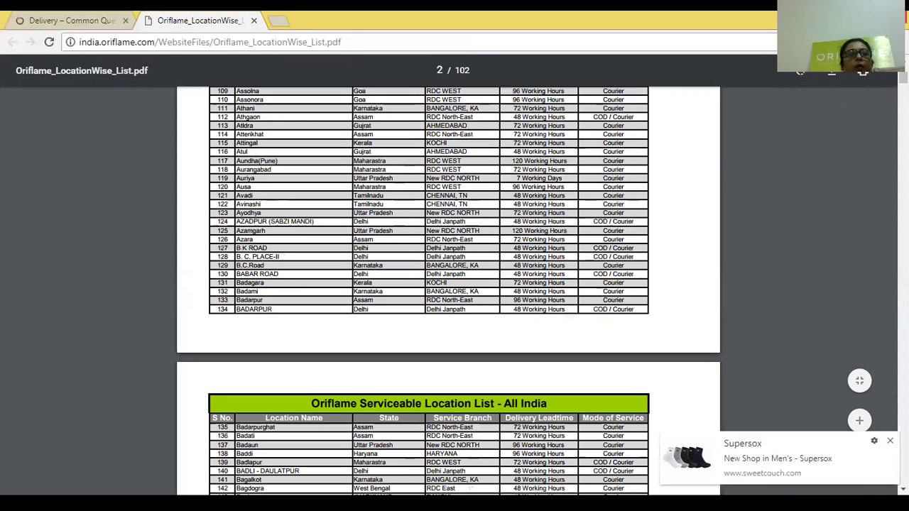
click(252, 20)
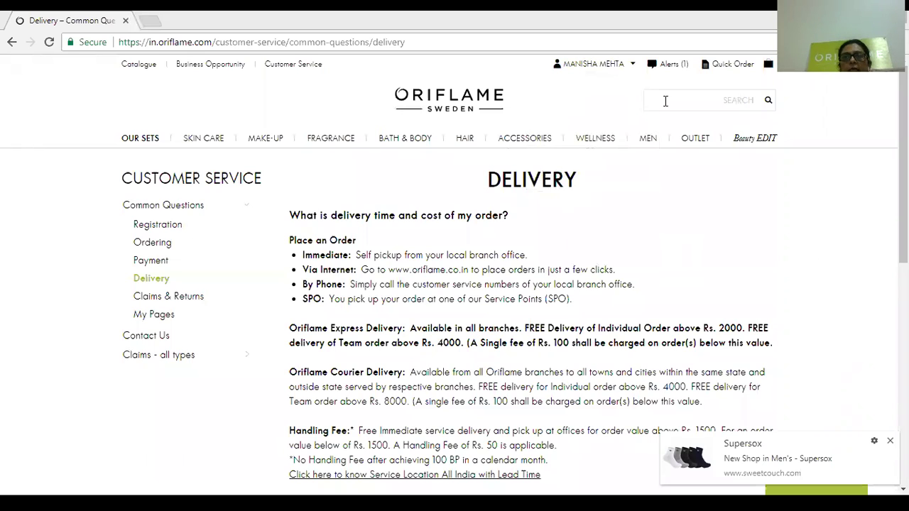
Go back to Down line Orders and look over the consultant's Shopping Bag.
mouse_move(601, 65)
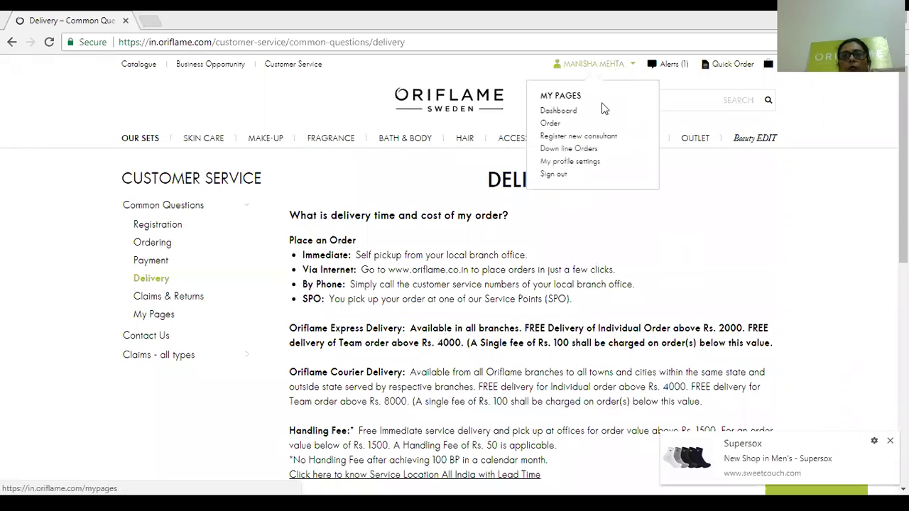
click(586, 150)
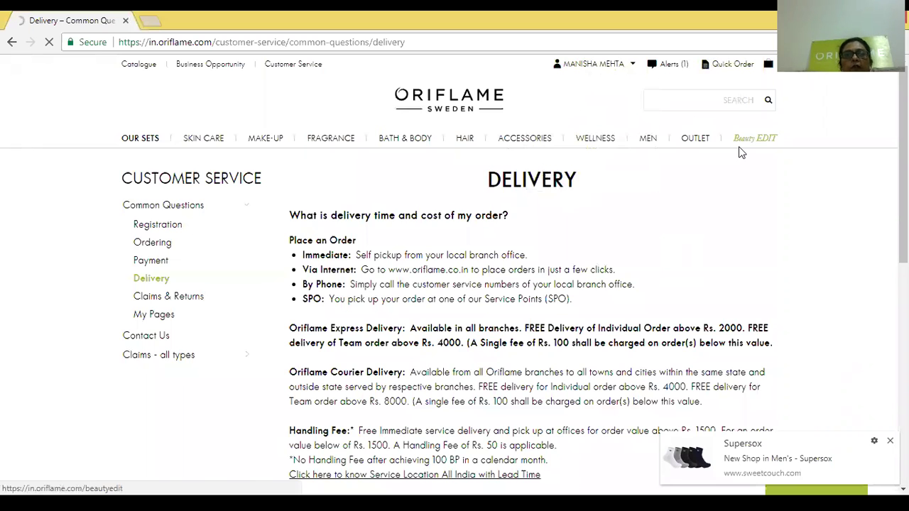
mouse_move(741, 151)
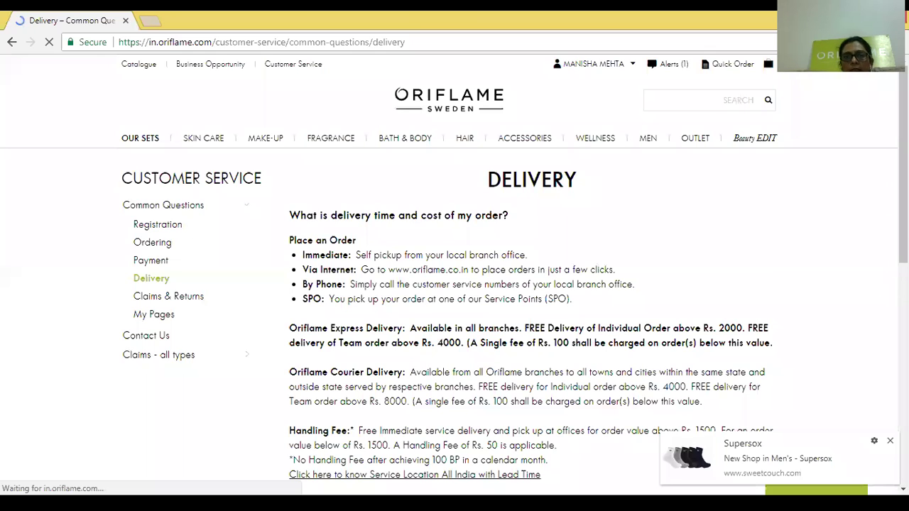
scroll(855, 236, down, 5)
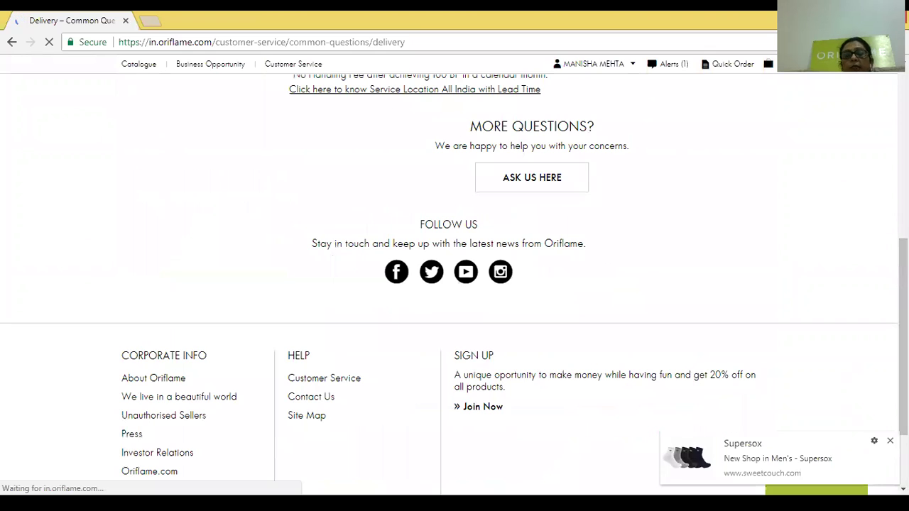
scroll(455, 284, up, 5)
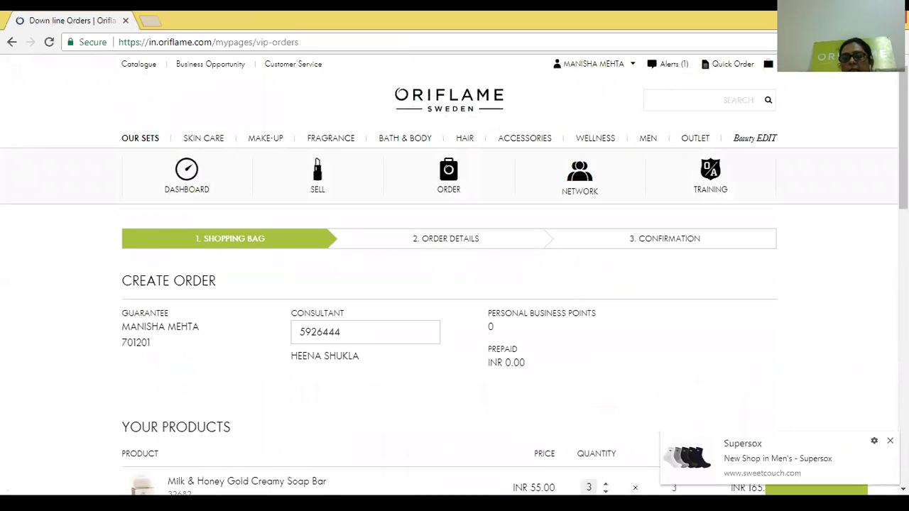
scroll(426, 249, down, 10)
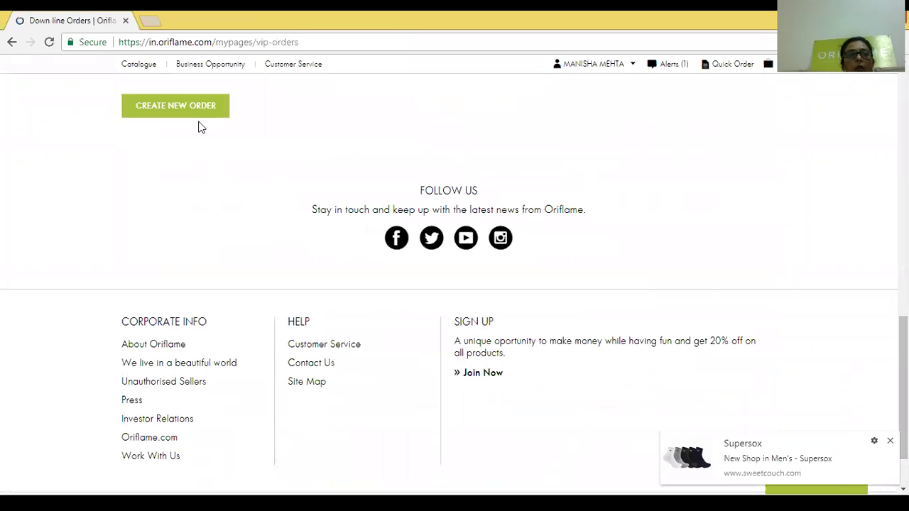
Continue the consultant's order to Order Details and browse the full list of 26 web offers.
click(197, 122)
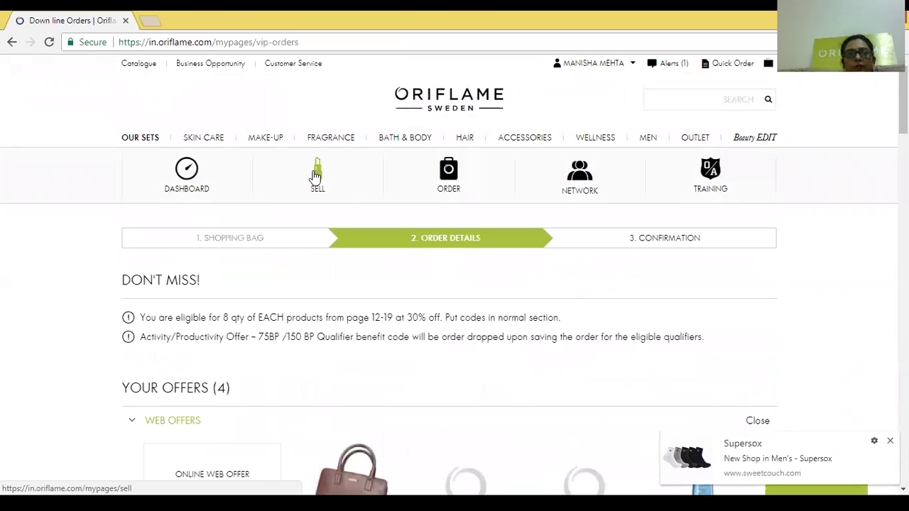
scroll(128, 197, down, 5)
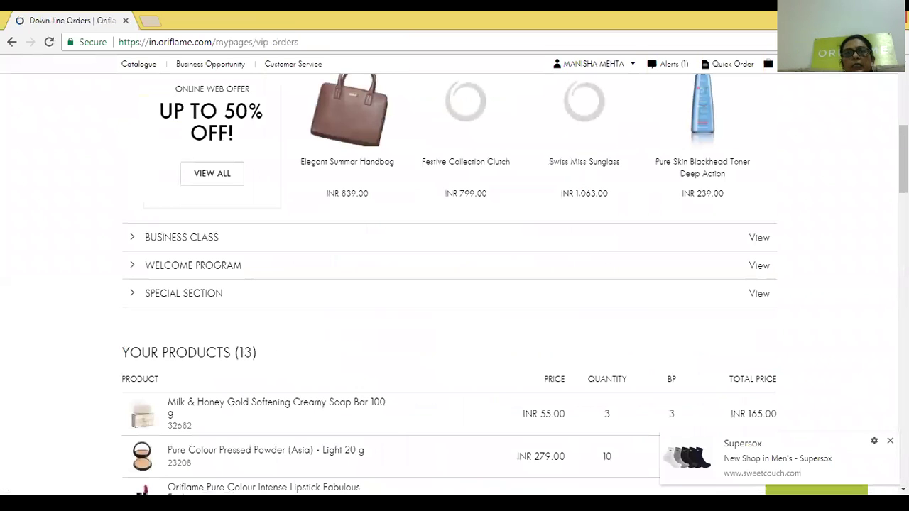
click(223, 175)
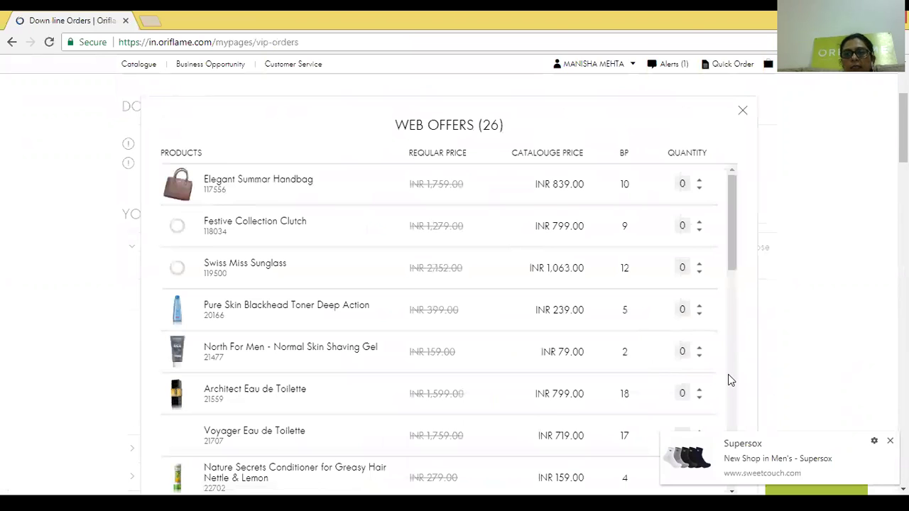
scroll(728, 375, down, 4)
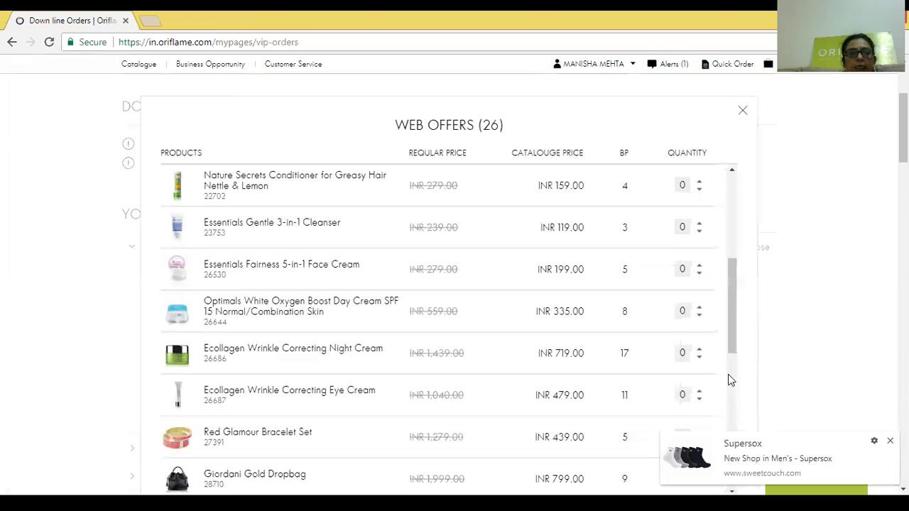
scroll(728, 375, down, 4)
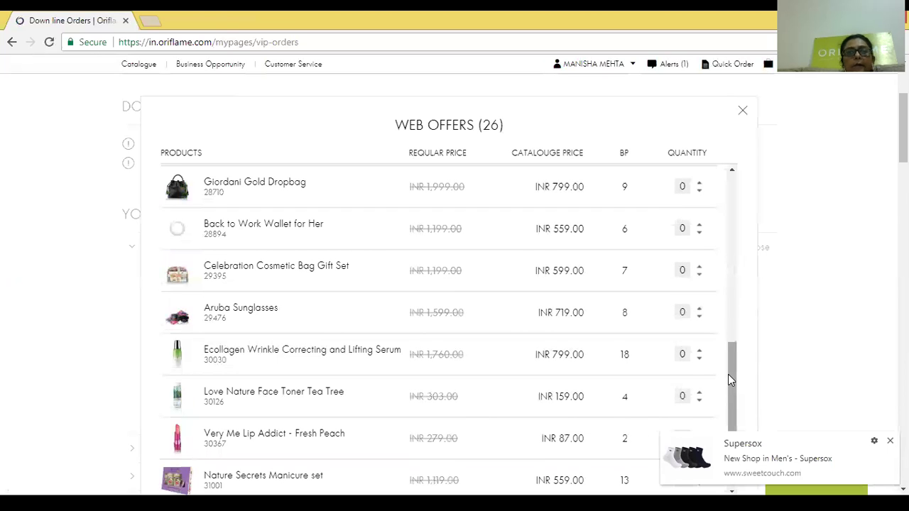